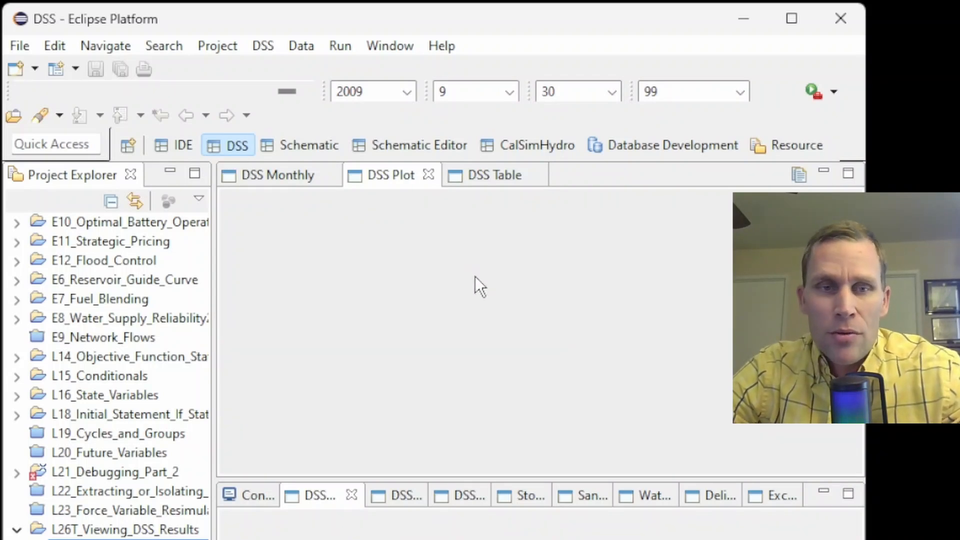
Check the model schematic, switch to the IDE layout and back to DSS, and show the console.
key(alt+Tab)
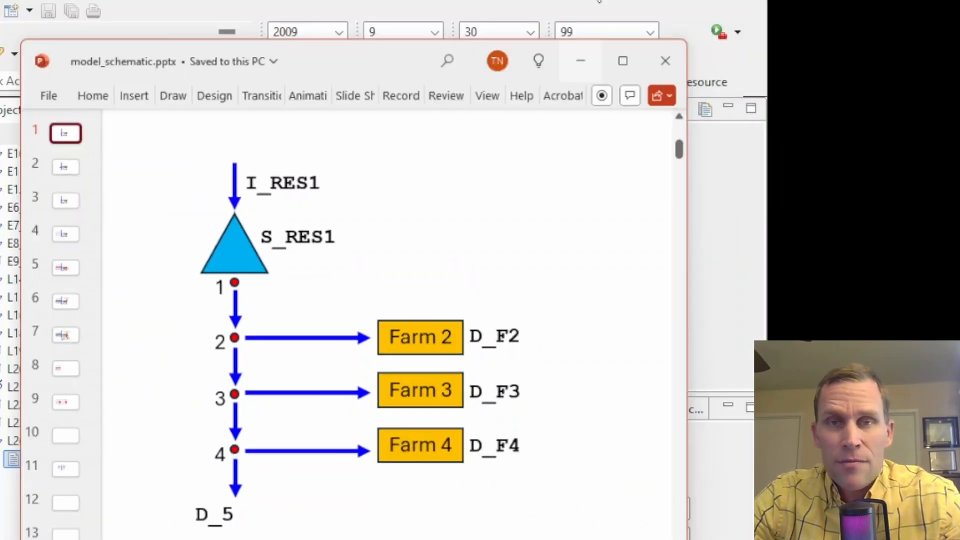
click(580, 61)
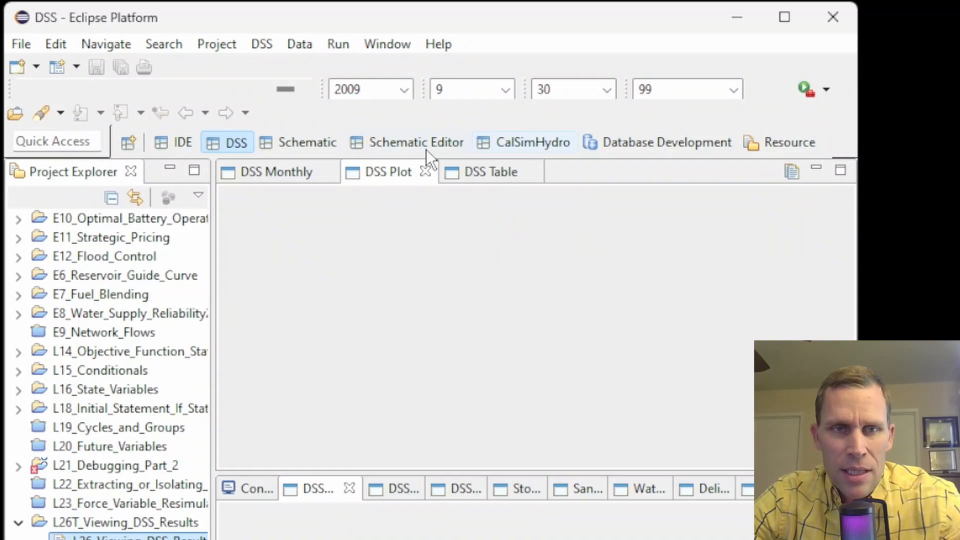
click(168, 143)
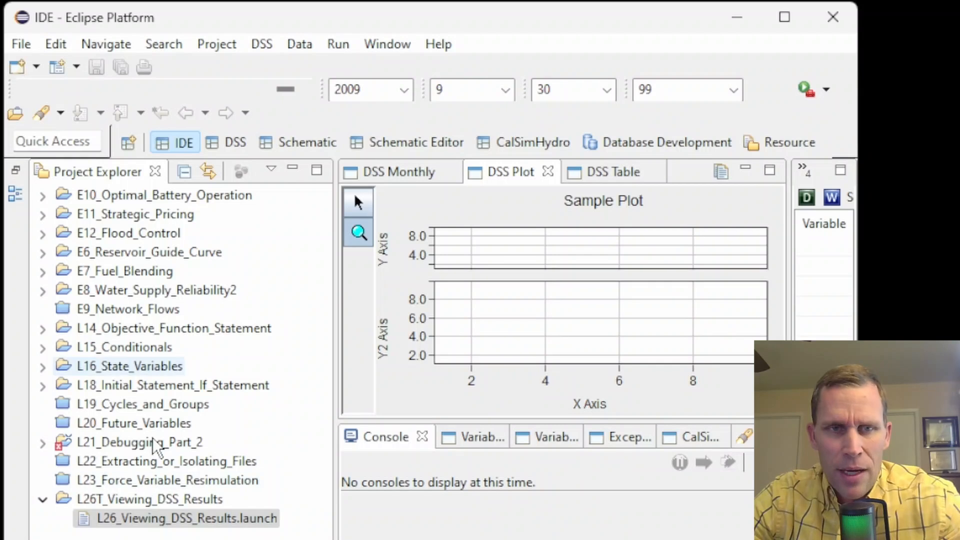
click(234, 144)
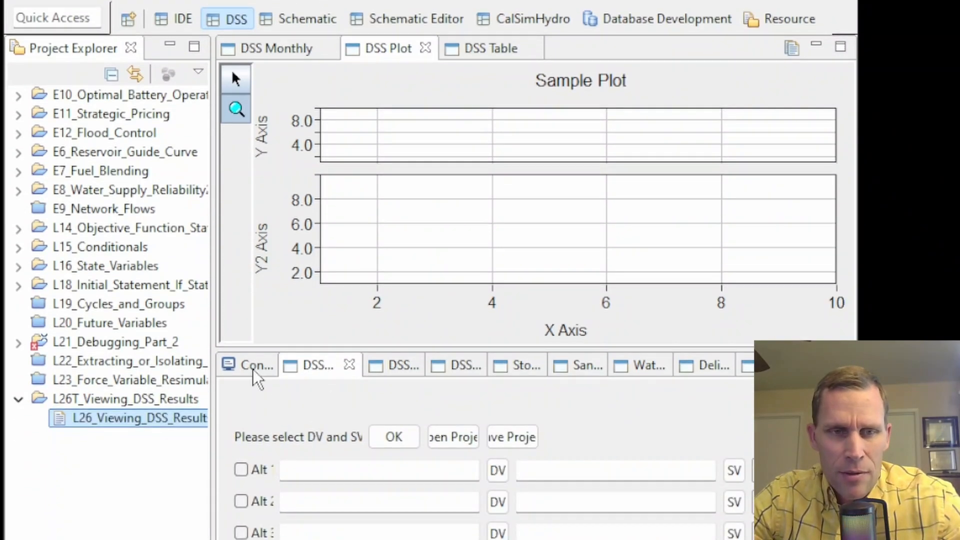
click(256, 365)
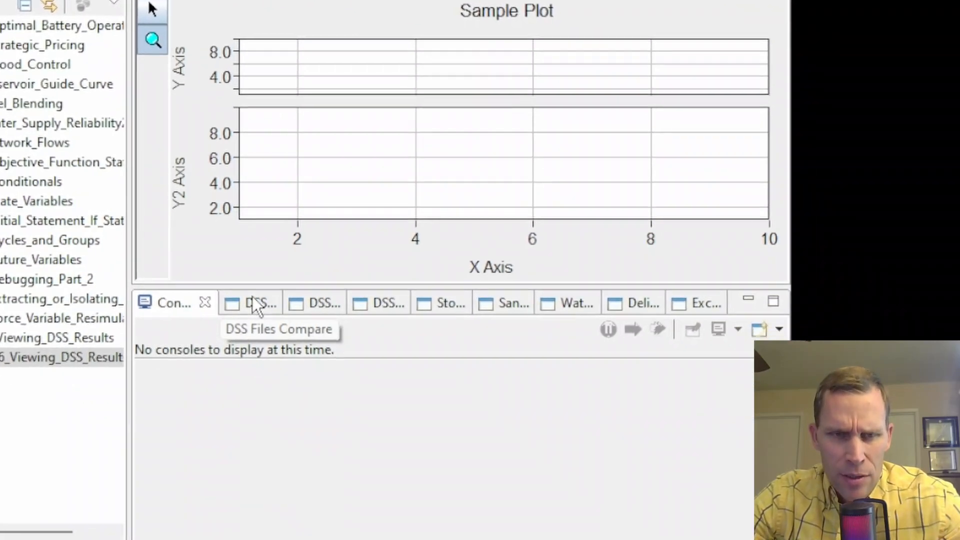
Cycle through the DSS Files Compare, Catalog View, Options and Table views, ending on Files Compare.
click(252, 300)
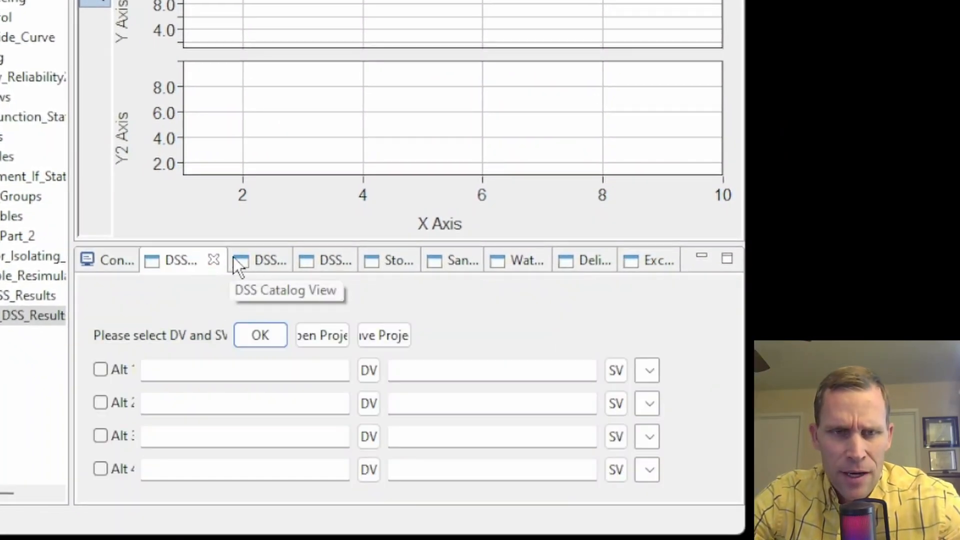
click(262, 260)
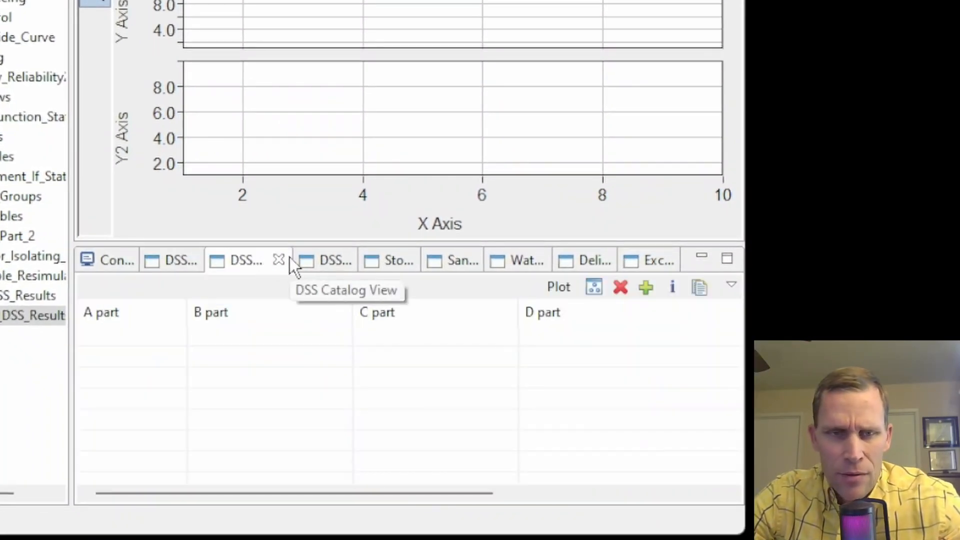
click(322, 257)
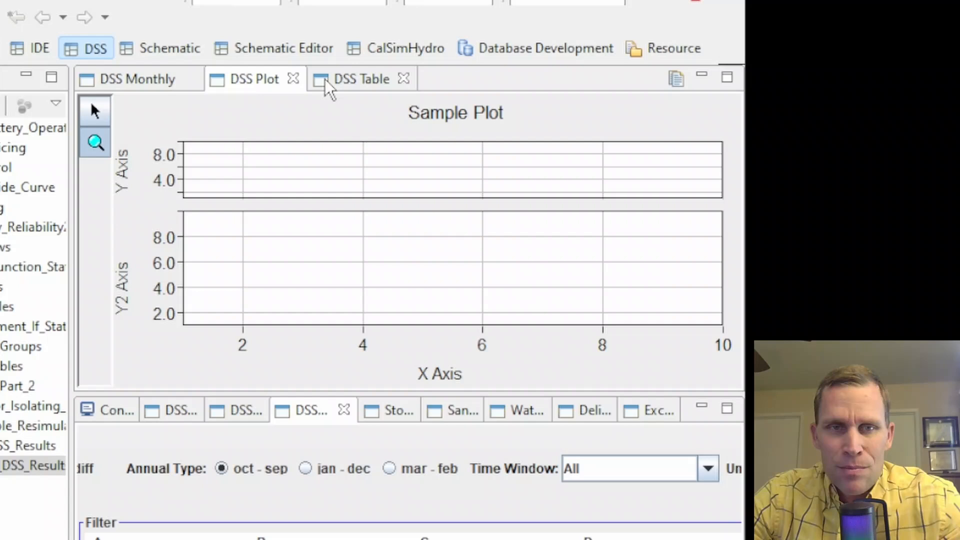
click(325, 80)
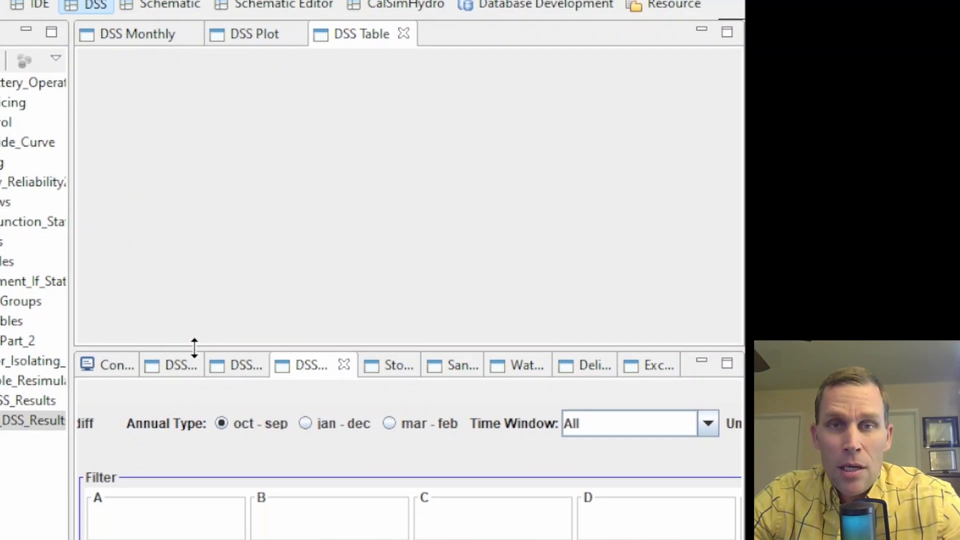
click(173, 266)
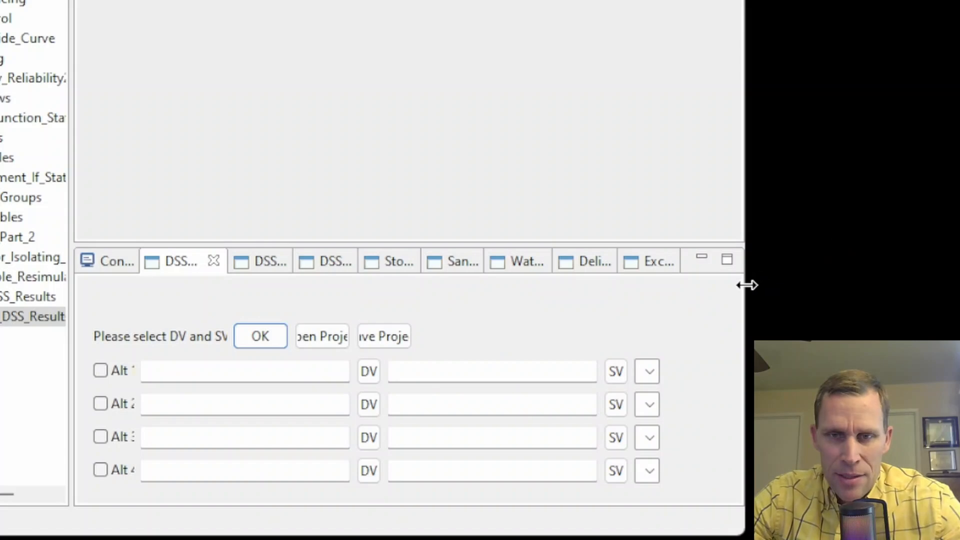
Widen the window, then narrow it again to fit the recording area.
drag(747, 285, 874, 300)
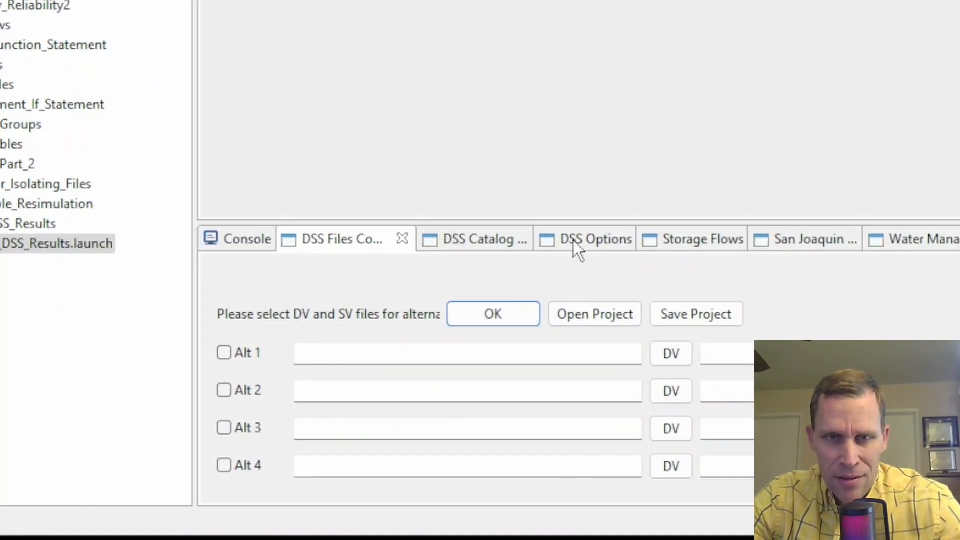
drag(959, 355, 852, 355)
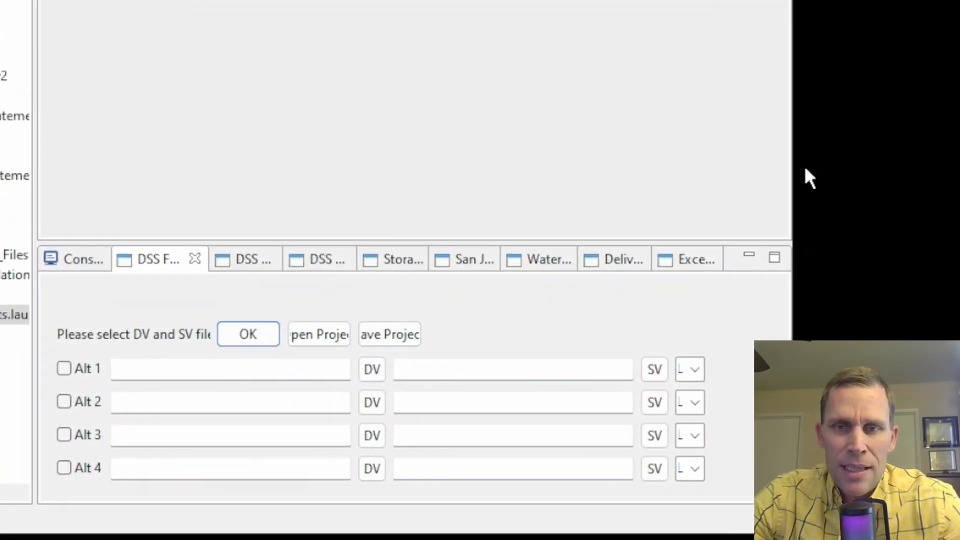
drag(791, 172, 745, 190)
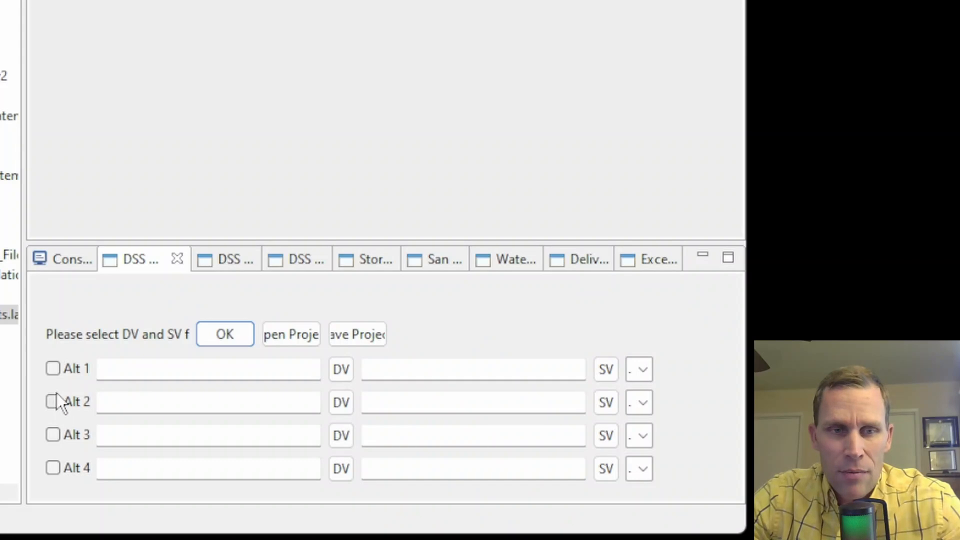
Enable alternative 1, browse for its DV file, and bring the DSS files folder over the form.
click(50, 367)
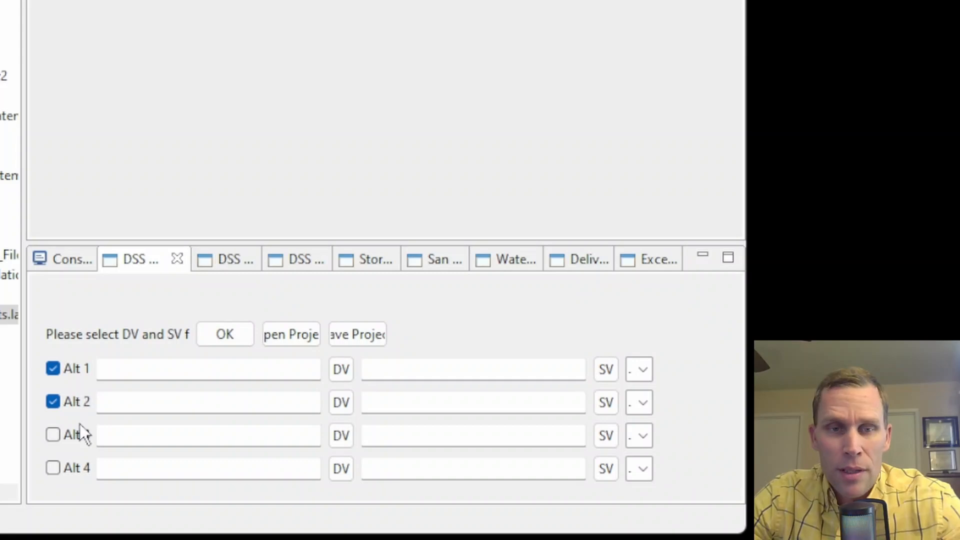
click(136, 371)
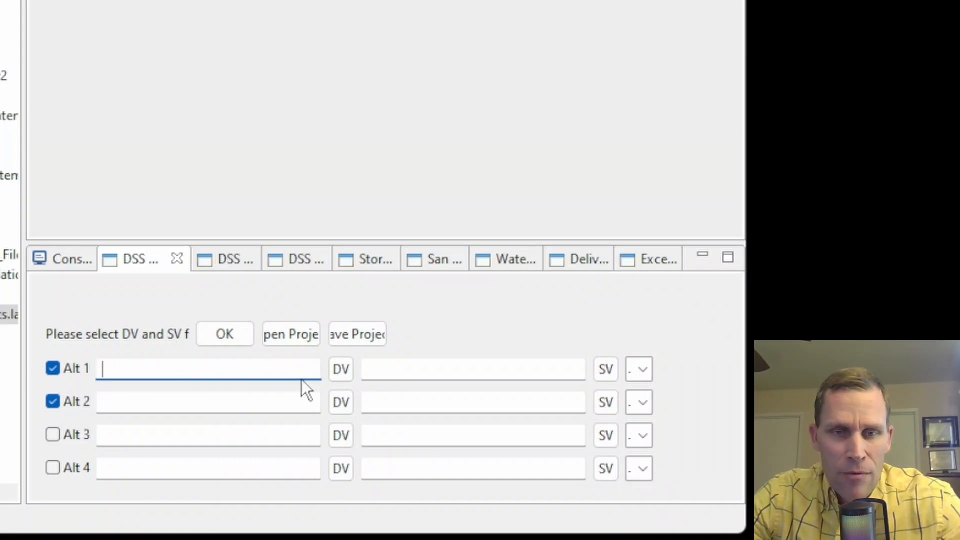
click(340, 371)
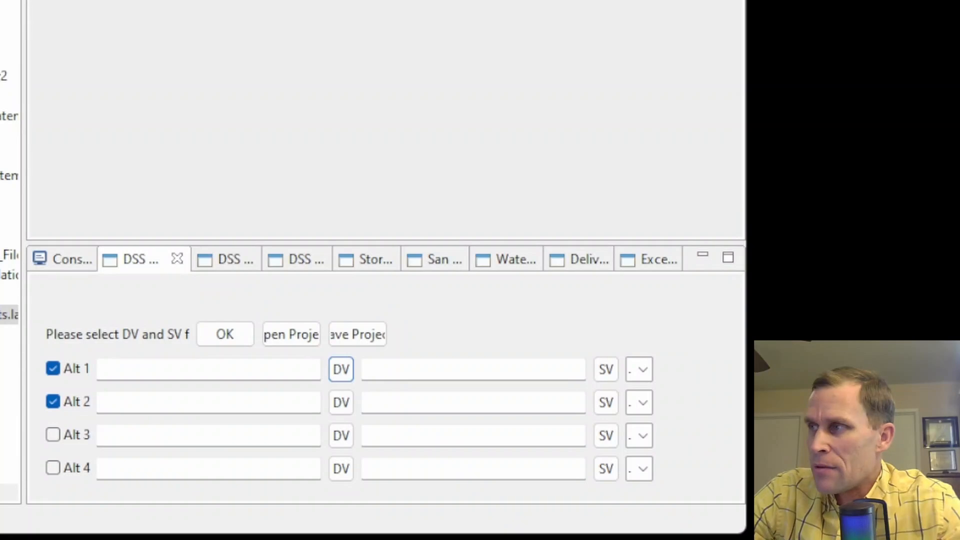
drag(959, 75, 794, 0)
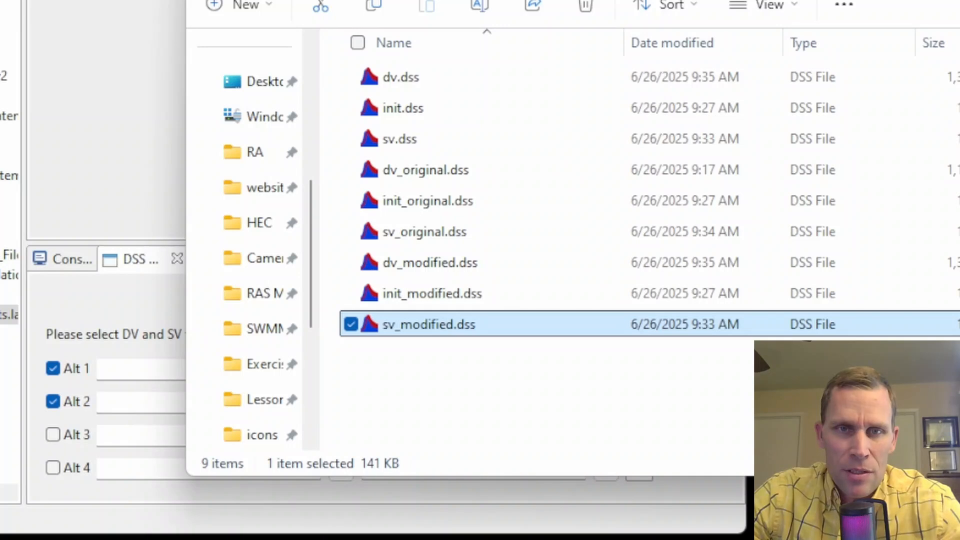
Drag dv_original.dss and dv_modified.dss into the Alt 1/Alt 2 DV fields, then sv_original.dss and sv_modified.dss into the SV fields.
drag(625, 0, 734, 18)
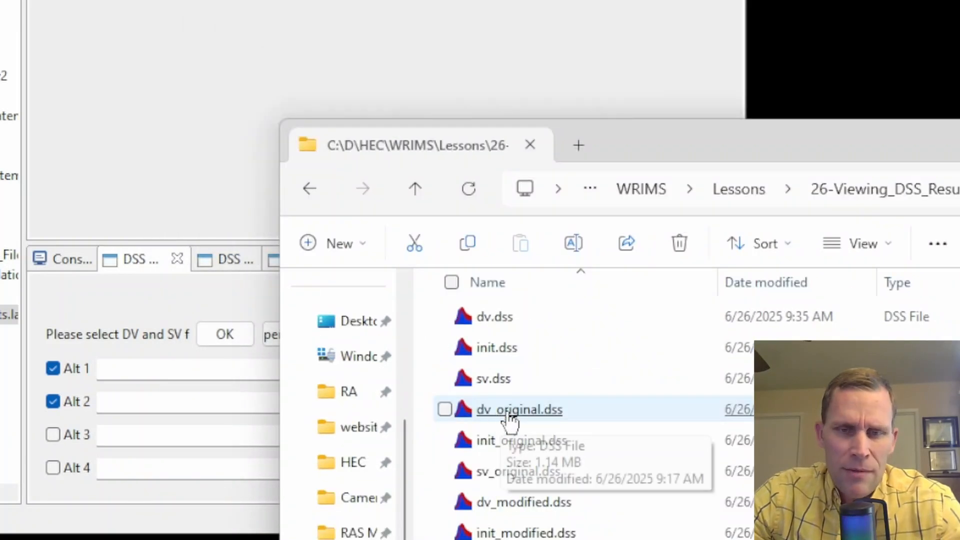
drag(515, 420, 181, 370)
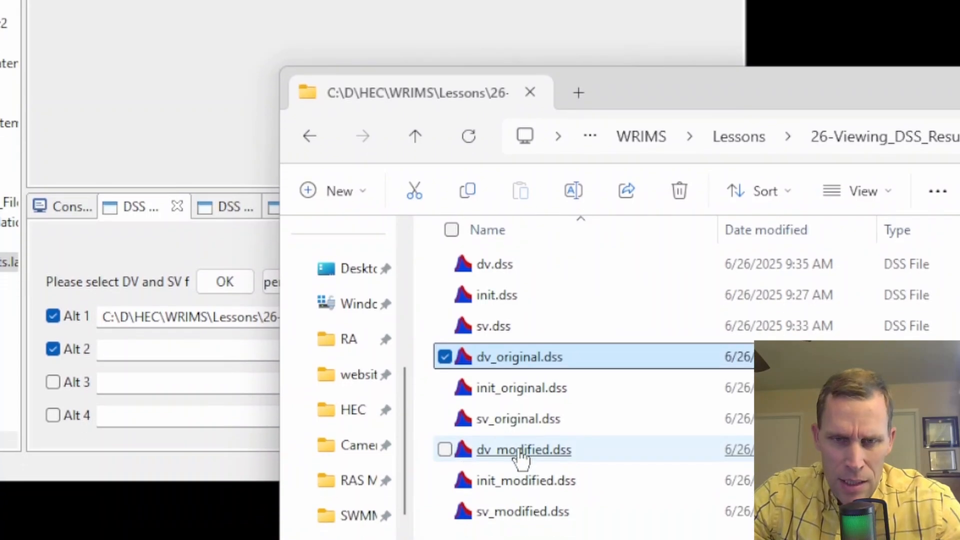
drag(524, 454, 171, 349)
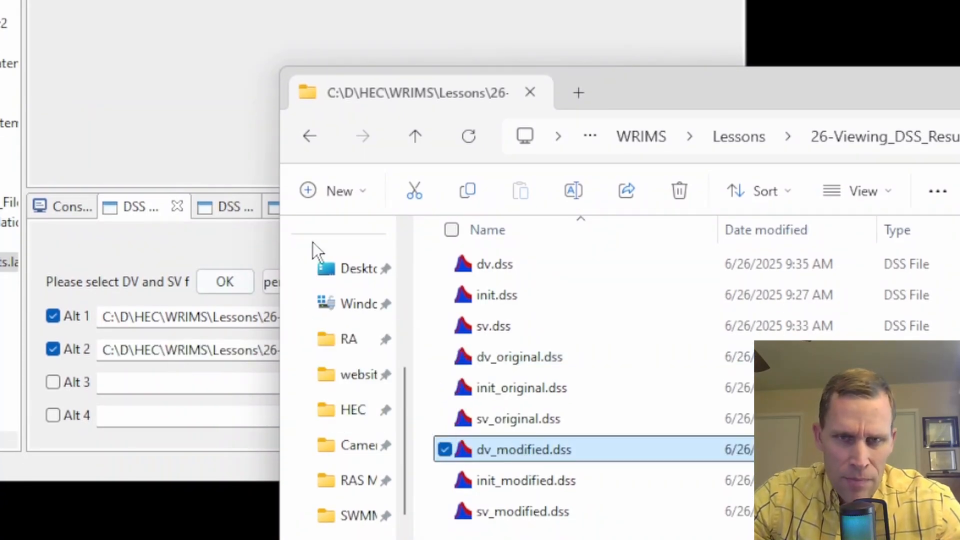
drag(629, 97, 955, 48)
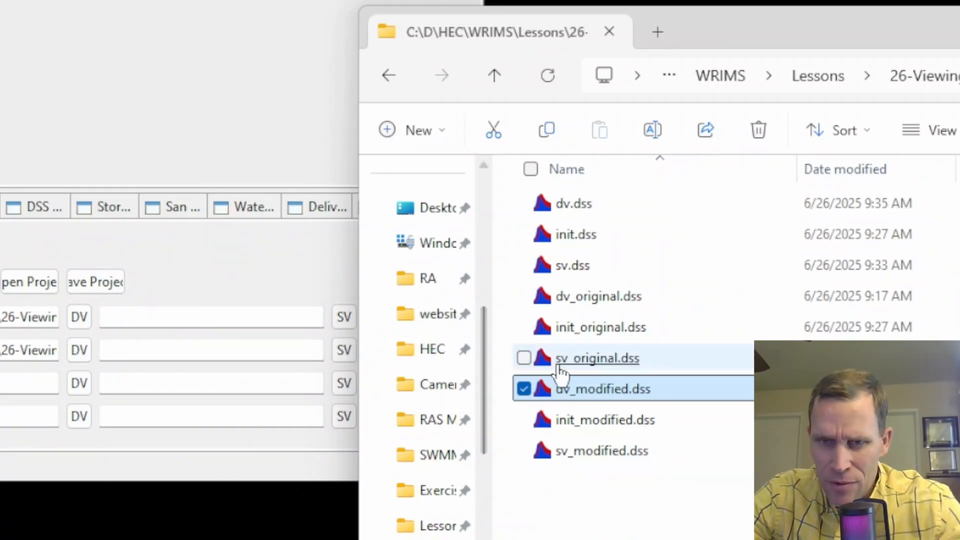
drag(589, 365, 203, 323)
drag(590, 452, 180, 349)
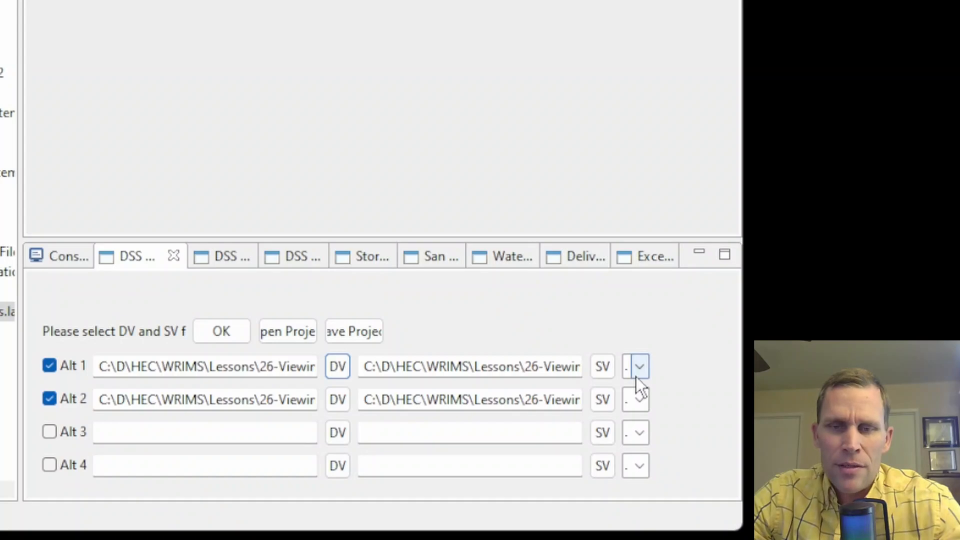
click(638, 365)
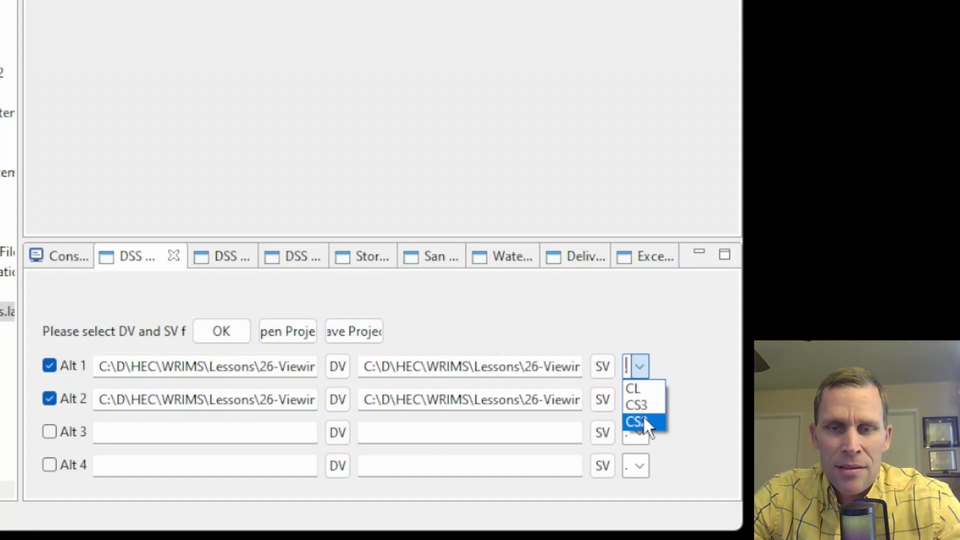
click(708, 382)
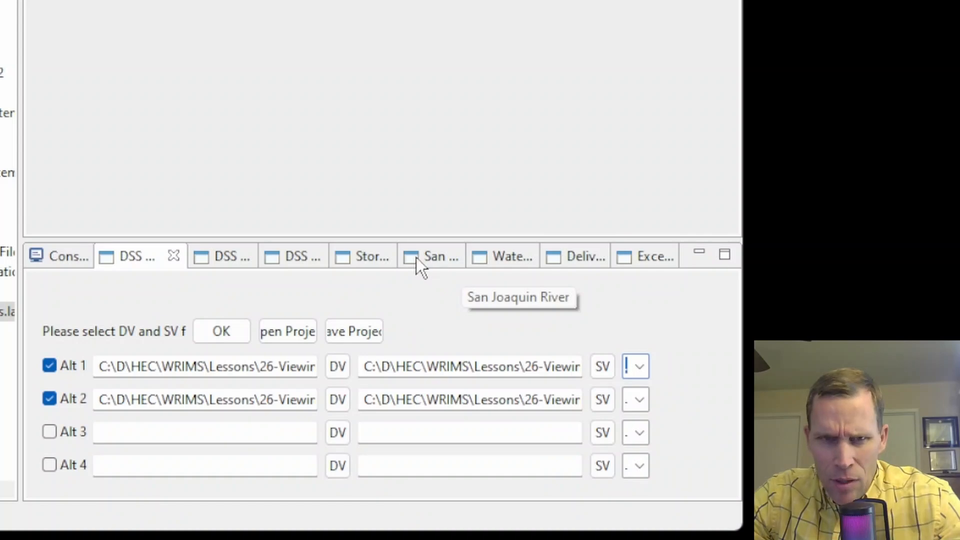
click(381, 258)
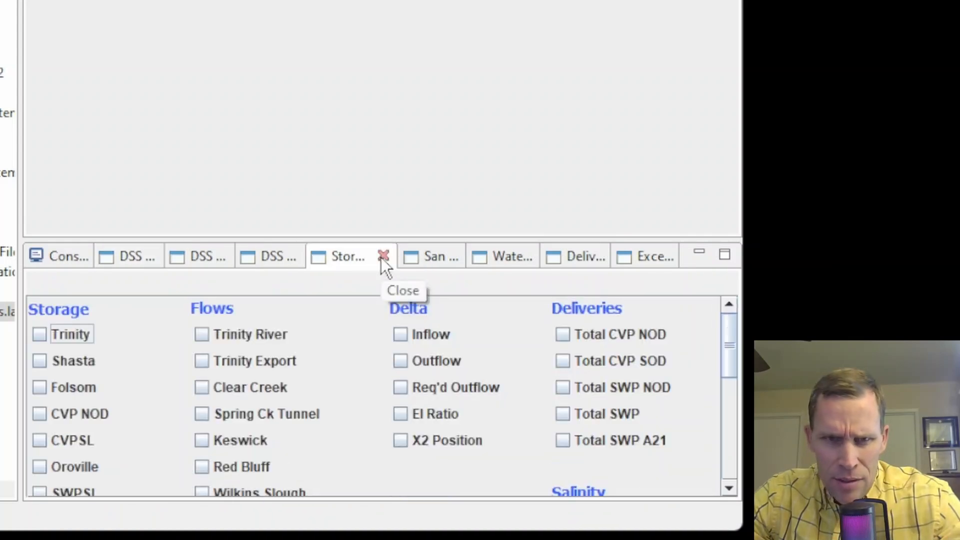
click(437, 260)
click(508, 263)
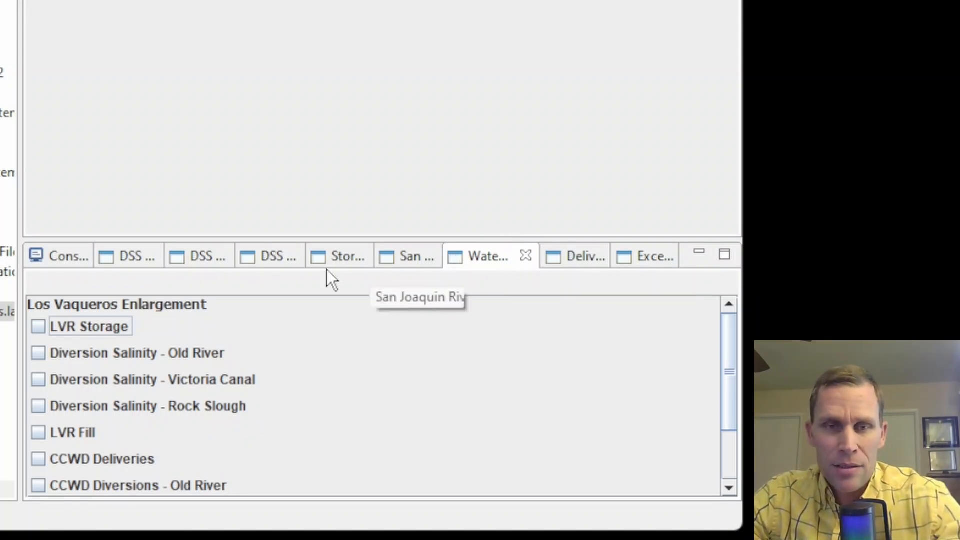
click(131, 263)
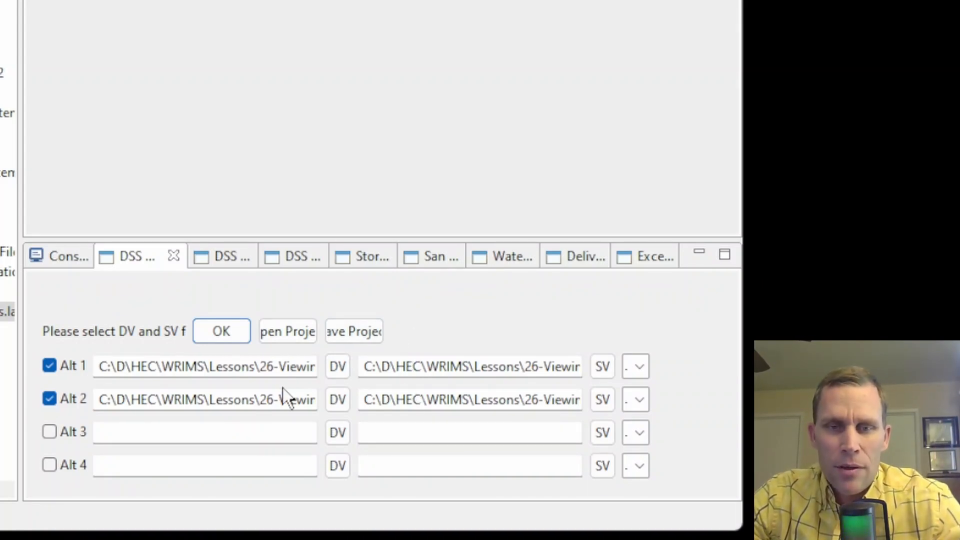
Save the two-alternative setup as the project file comparison1.dsv.
click(359, 335)
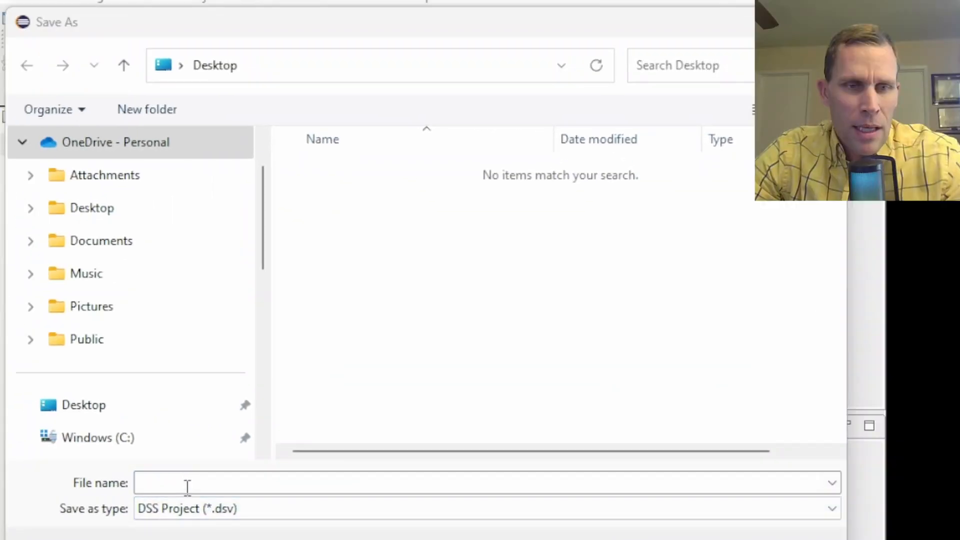
click(186, 483)
text(comparison1)
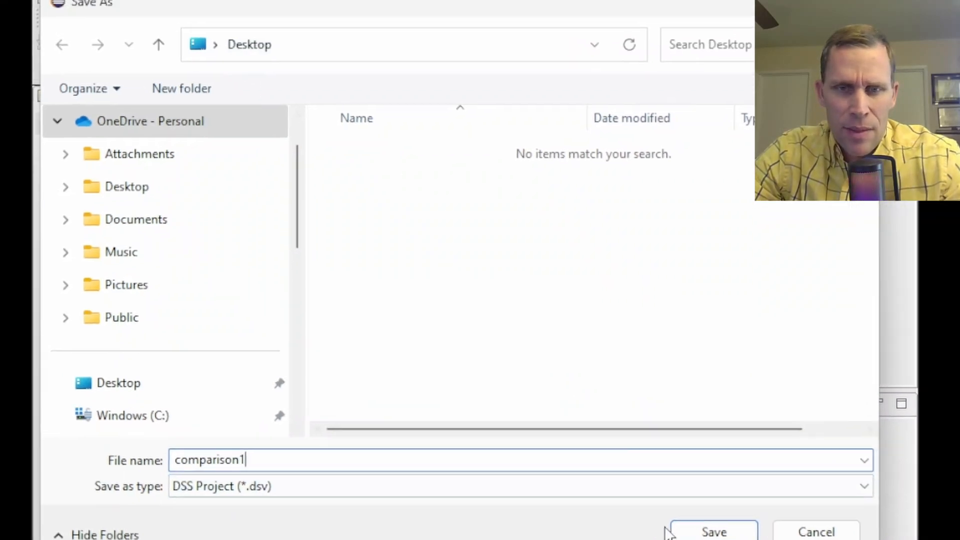
click(664, 504)
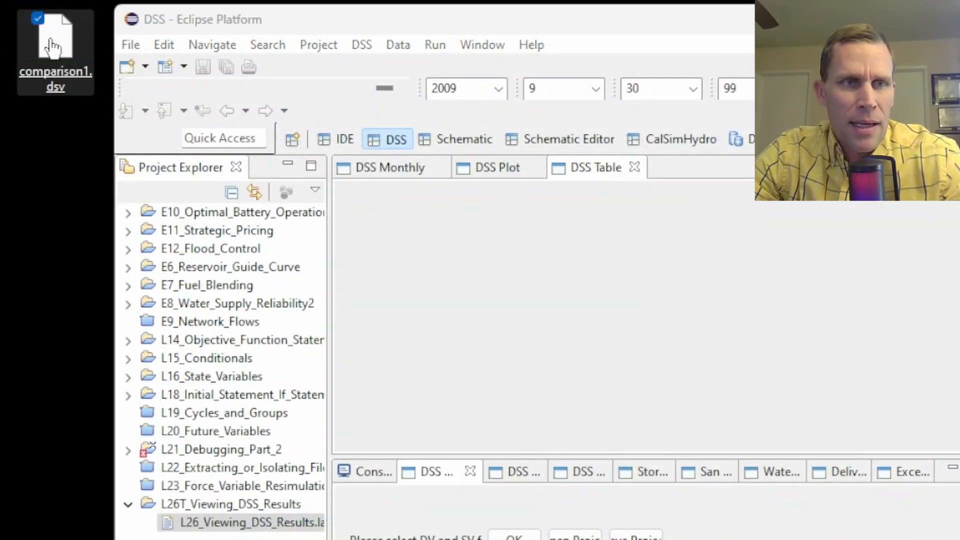
Open comparison1.dsv with Notepad++ and widen the editor so full lines show.
right_click(57, 46)
click(181, 375)
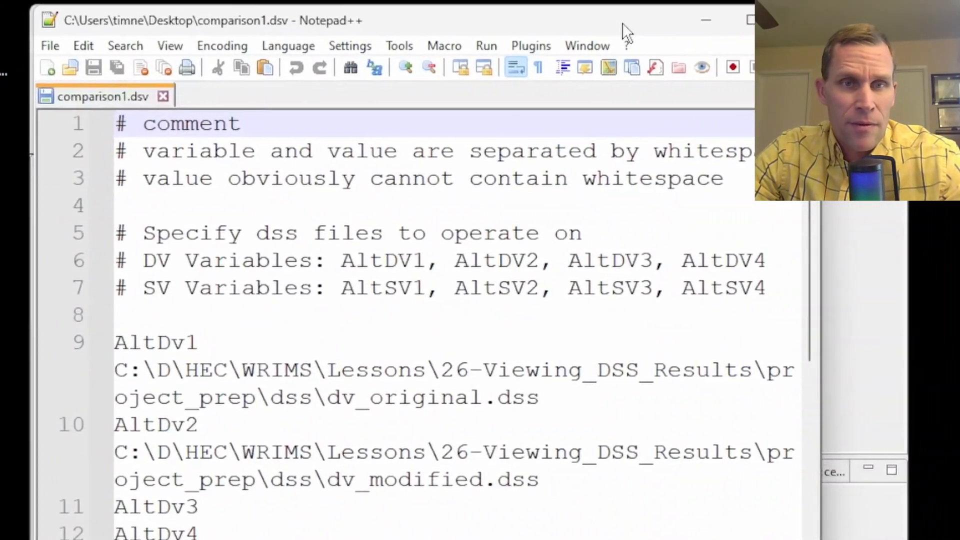
drag(798, 210, 886, 210)
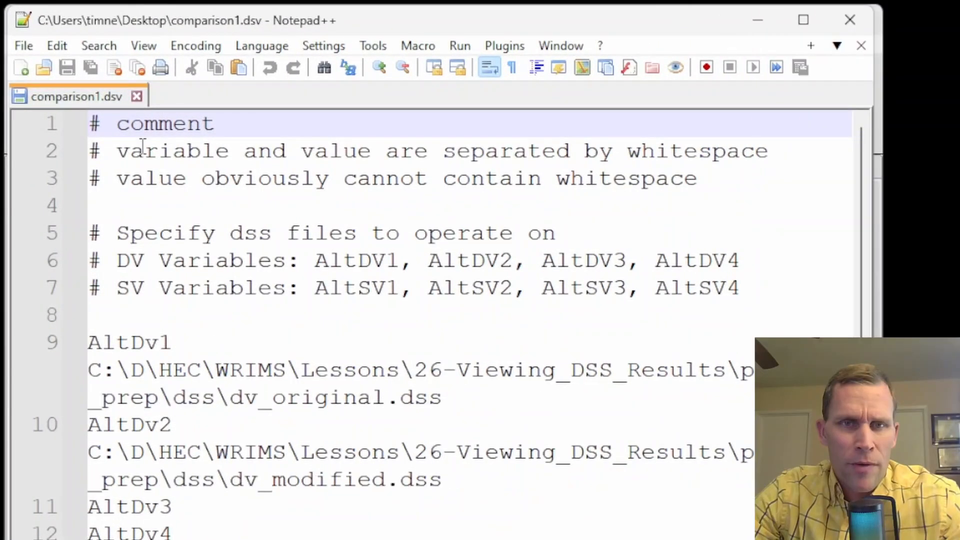
Highlight the whitespace comment, the dv_original.dss and dv_modified.dss paths, and the unused AltDv3/AltDv4 entries.
drag(145, 150, 699, 145)
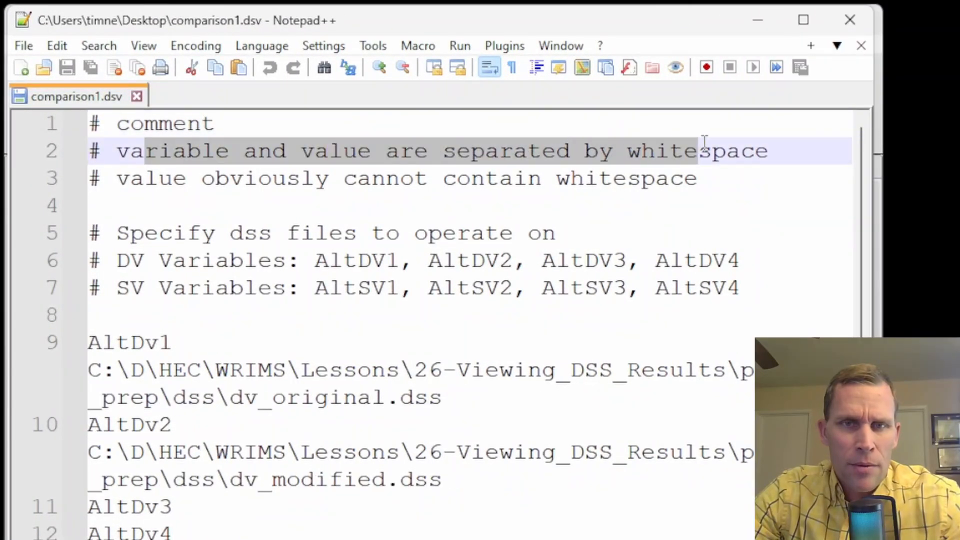
click(144, 179)
click(258, 178)
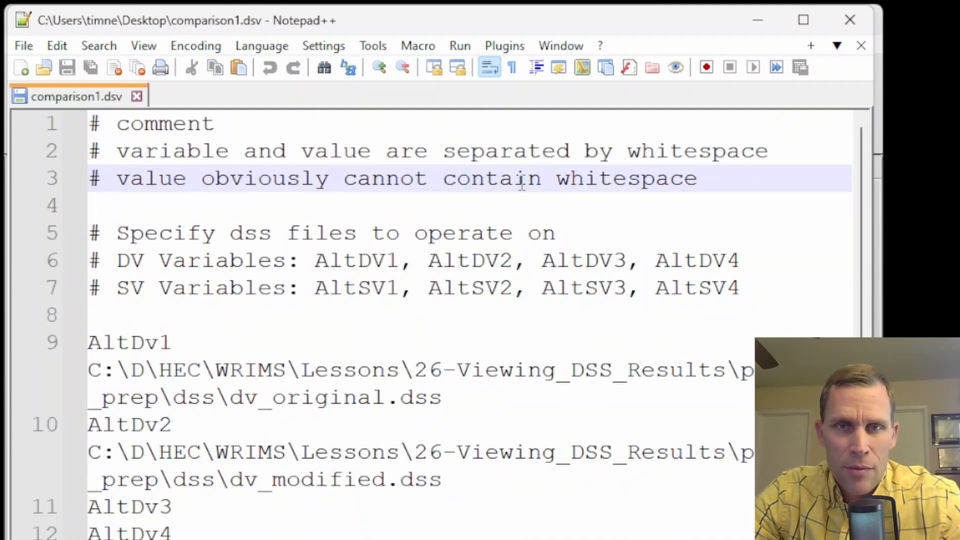
scroll(503, 193, down, 2)
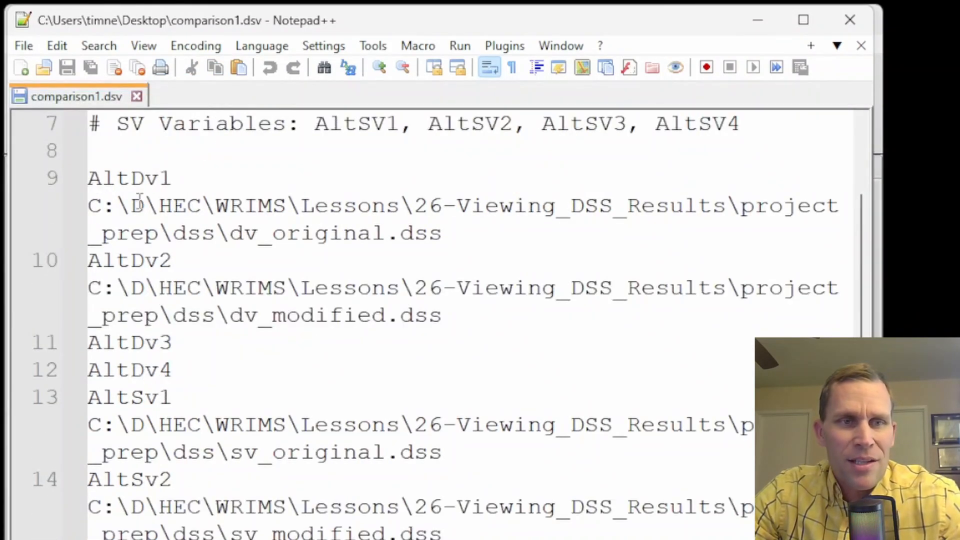
double_click(95, 206)
drag(95, 206, 507, 237)
drag(95, 287, 469, 313)
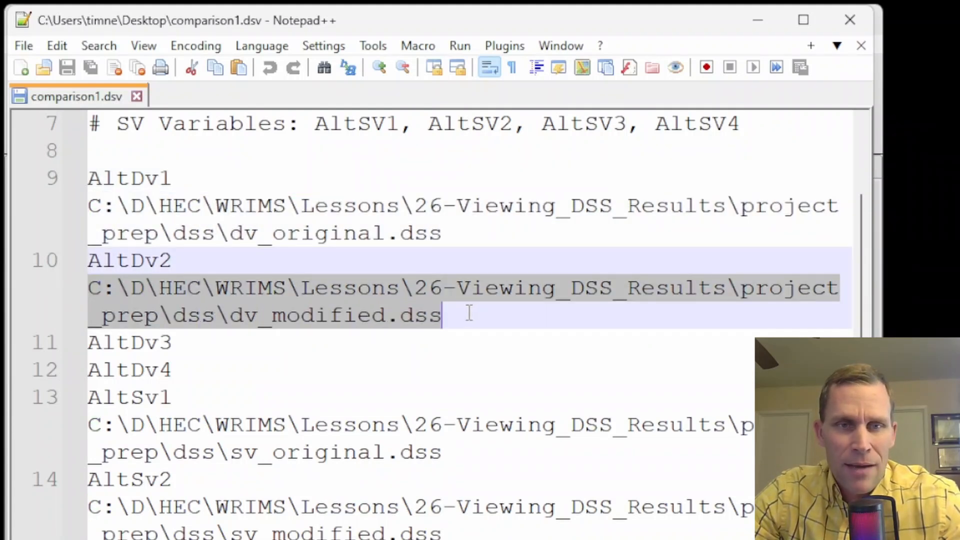
double_click(326, 232)
double_click(339, 310)
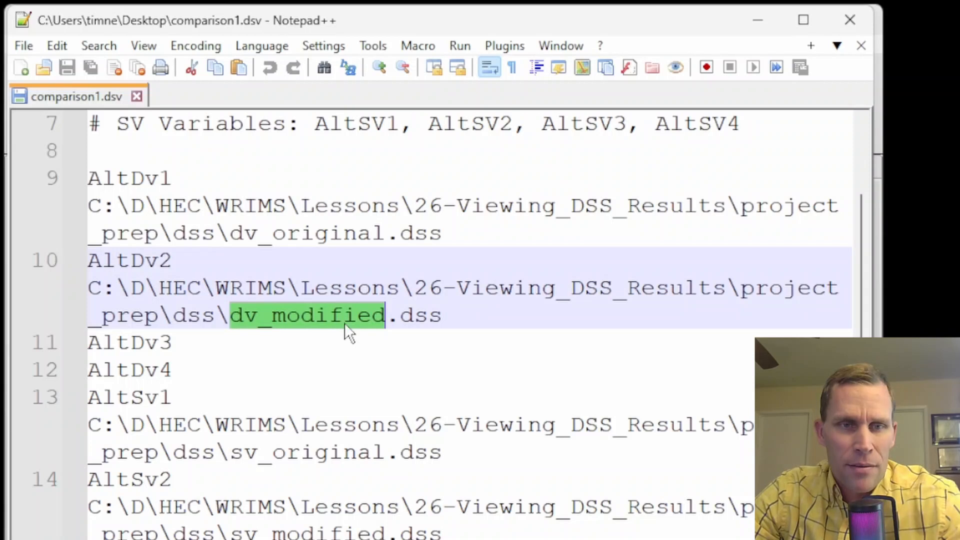
drag(202, 370, 75, 350)
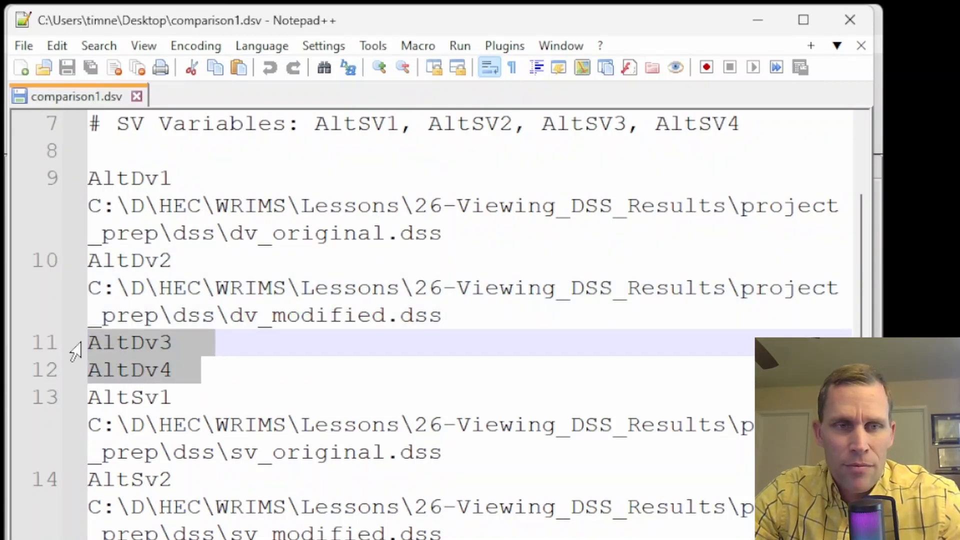
Highlight the sv_original.dss and sv_modified.dss paths and the StdTp entries on lines 18–20.
scroll(208, 400, down, 3)
click(125, 184)
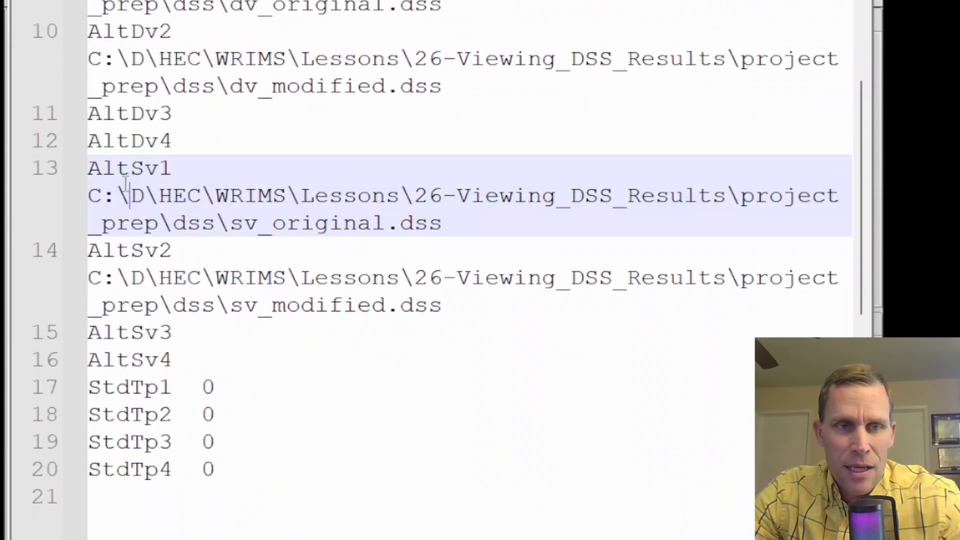
drag(90, 195, 173, 223)
drag(145, 277, 228, 305)
drag(239, 469, 45, 386)
click(249, 460)
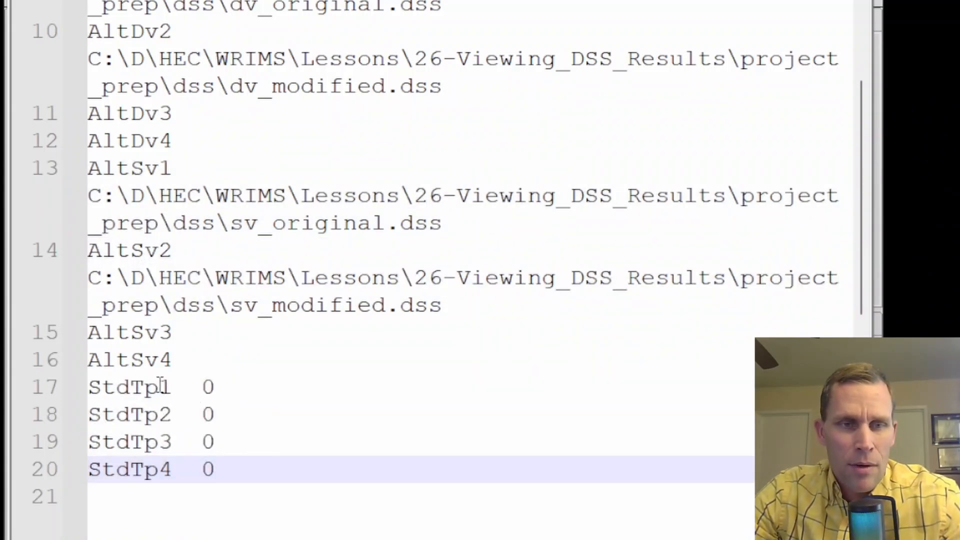
scroll(240, 328, up, 1)
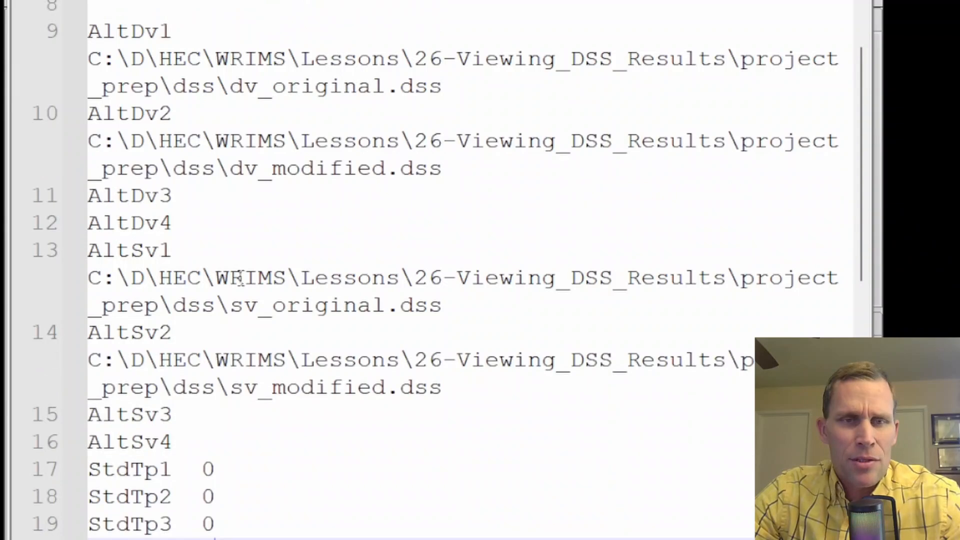
scroll(225, 200, up, 2)
scroll(248, 250, down, 1)
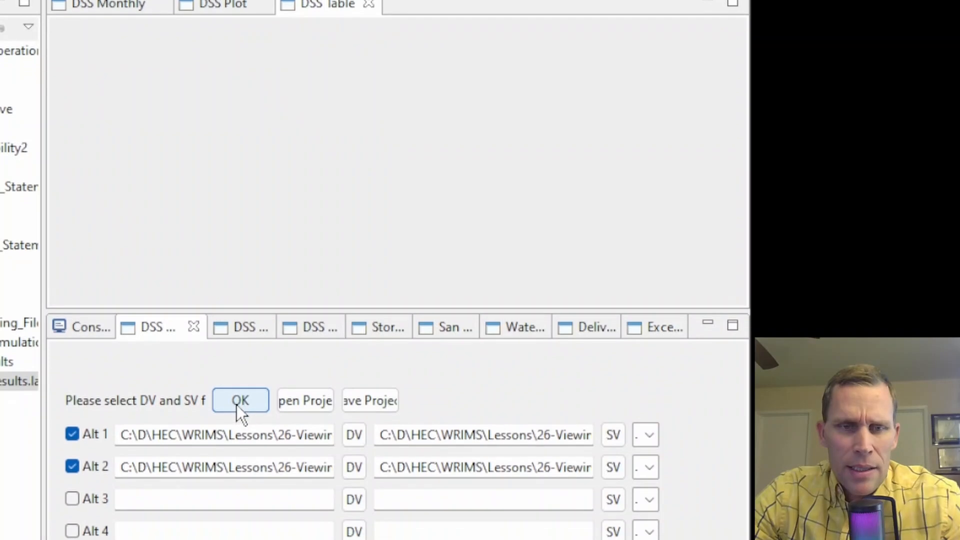
Load the chosen DV and SV files into the catalog and narrow the B and C part columns.
click(280, 451)
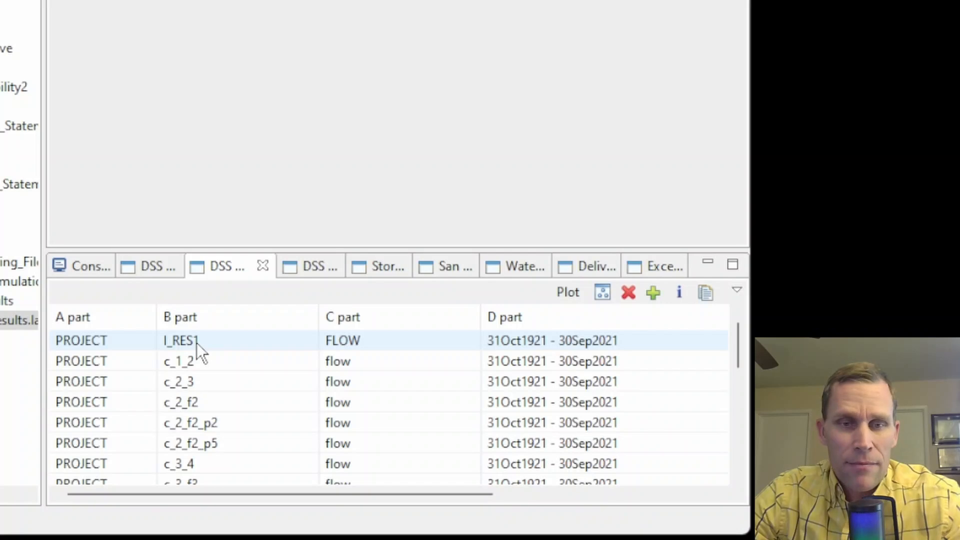
drag(319, 317, 244, 317)
drag(413, 306, 328, 320)
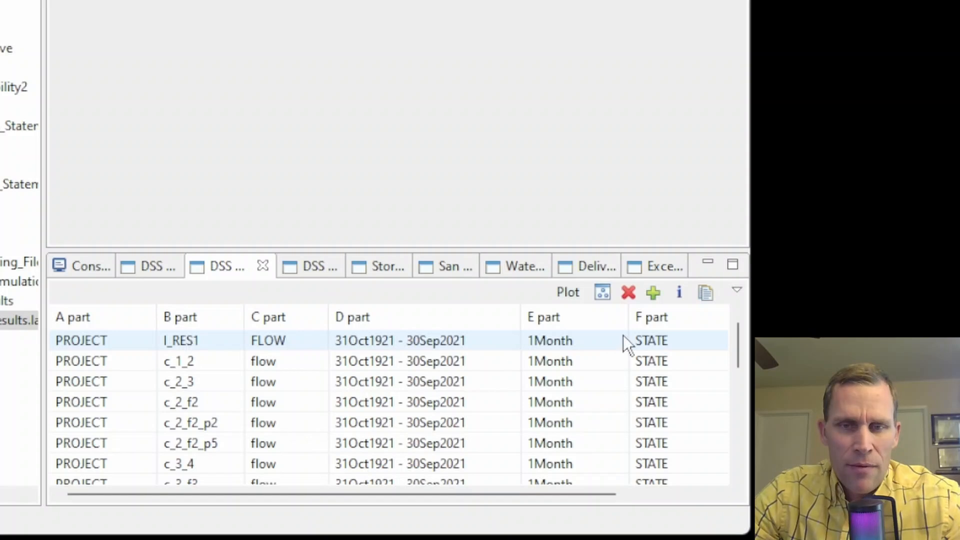
Open the I_RES1 FLOW record in DSS Table and select its first nine original and modified values.
double_click(184, 344)
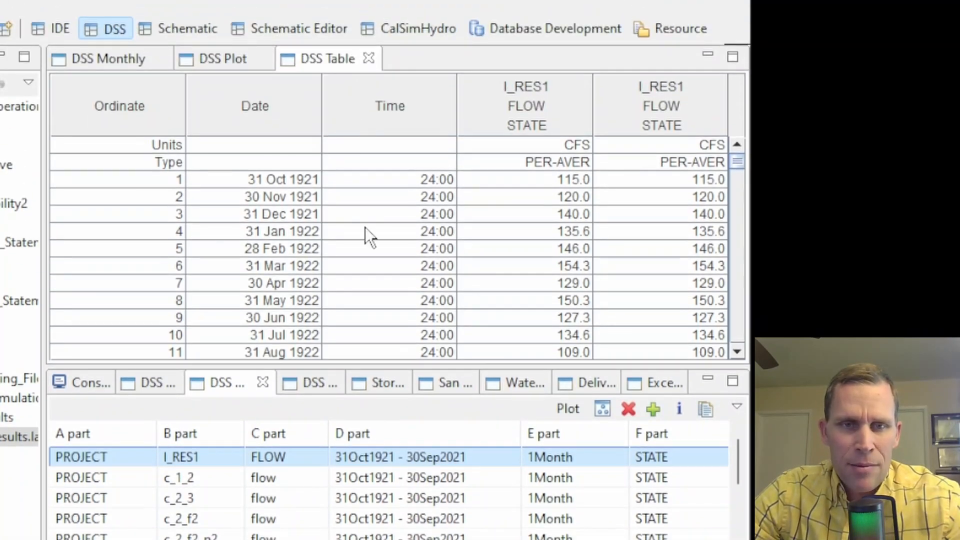
click(154, 387)
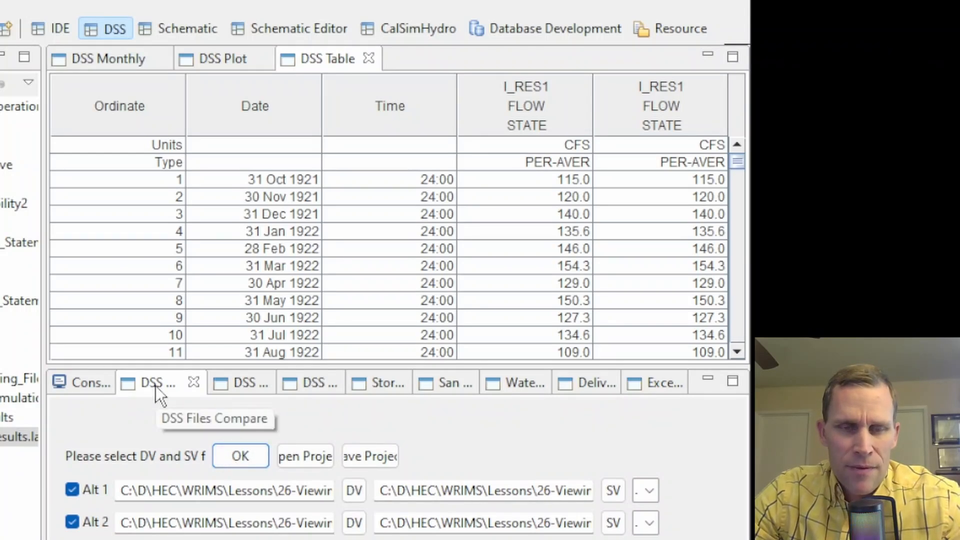
click(239, 385)
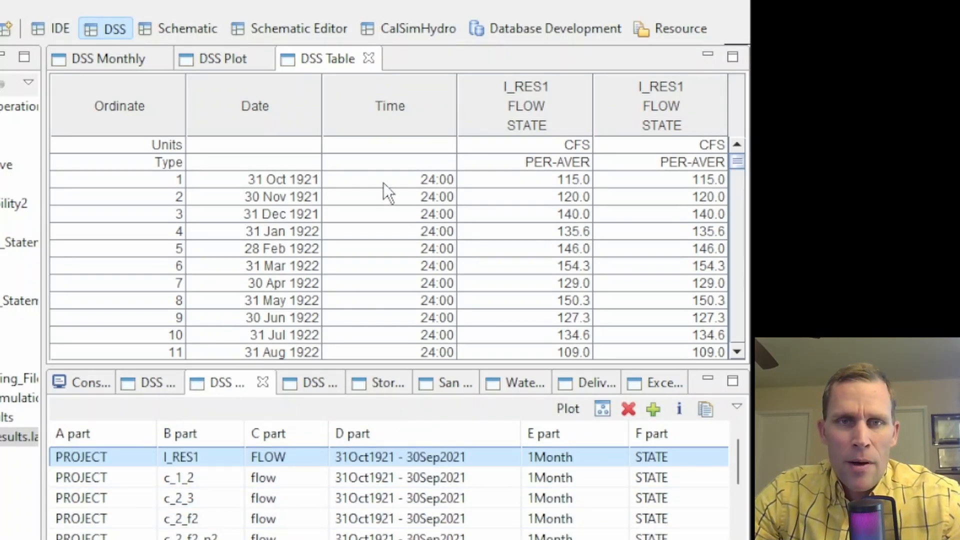
click(323, 63)
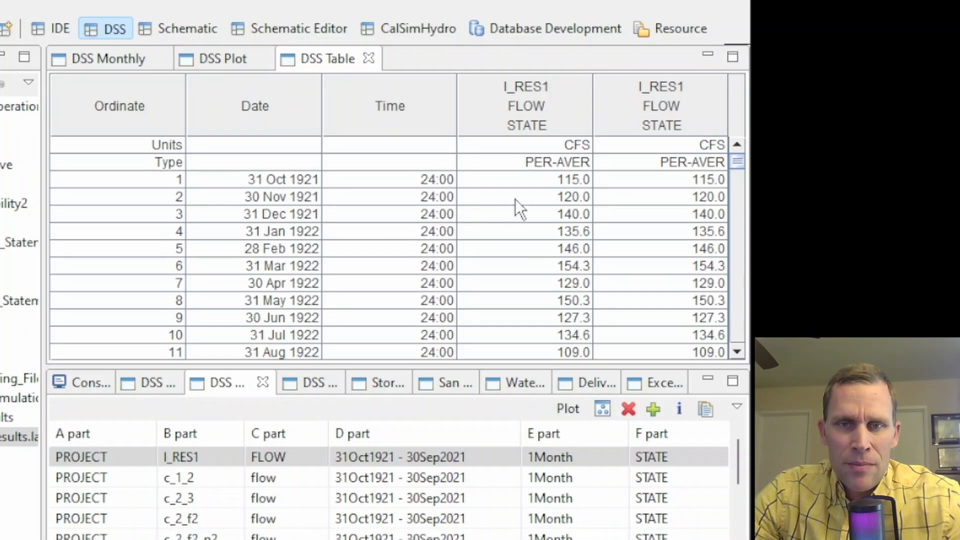
drag(517, 181, 535, 319)
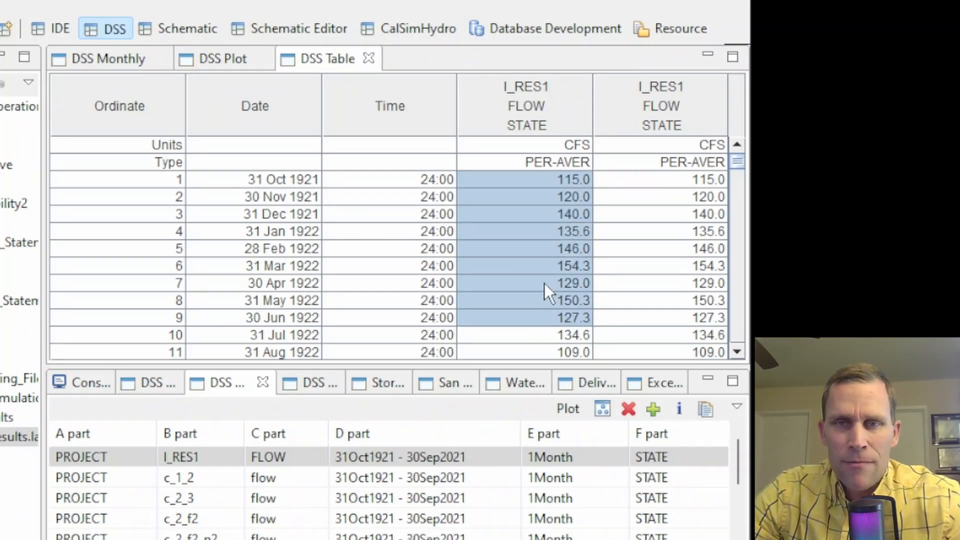
drag(637, 188, 667, 314)
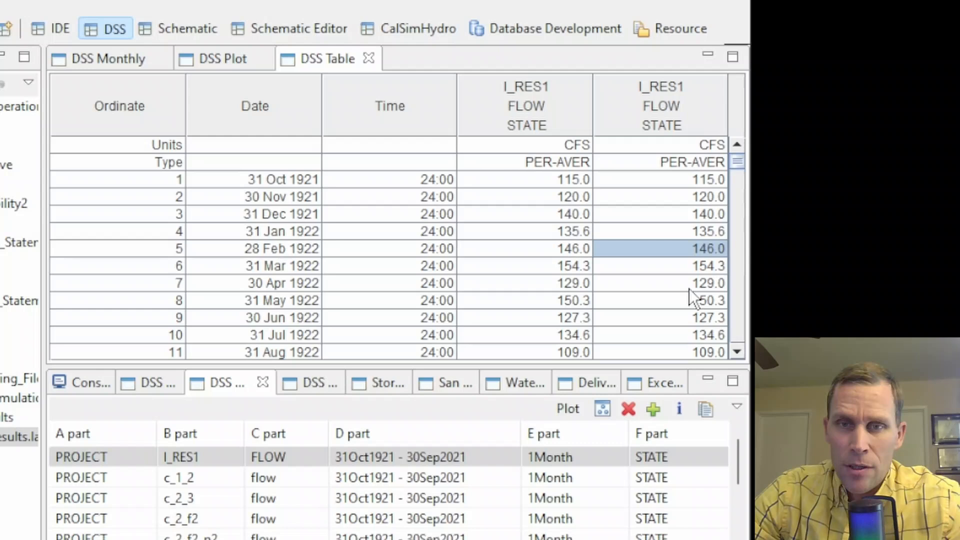
click(679, 289)
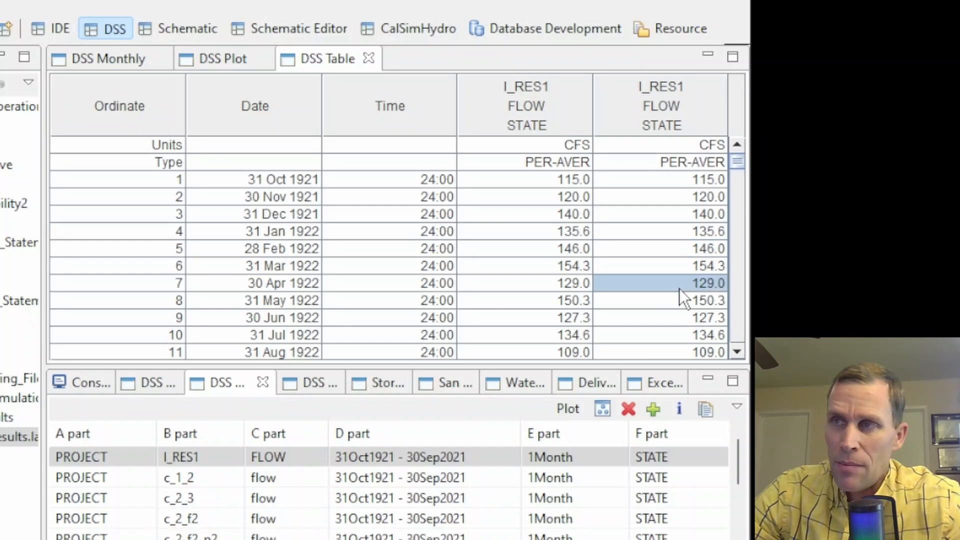
scroll(679, 295, down, 3)
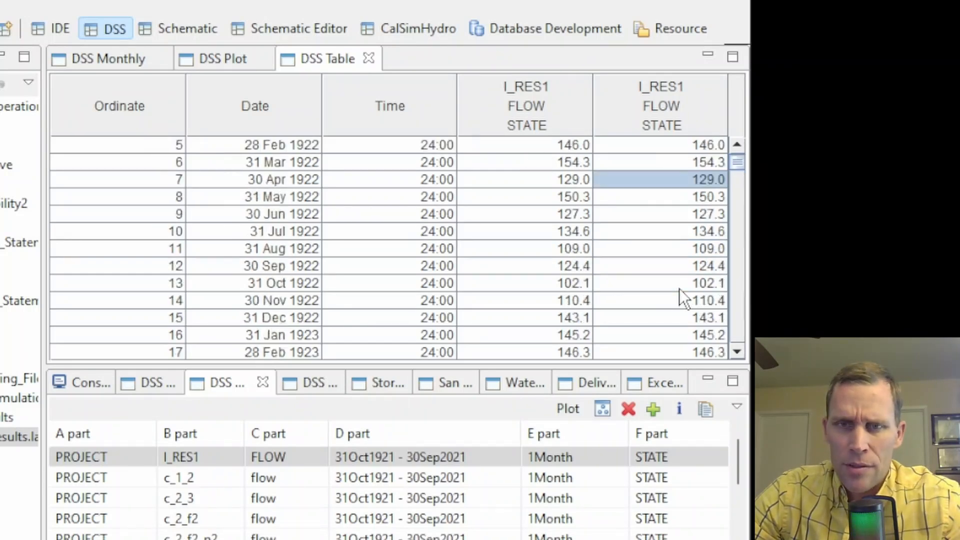
scroll(678, 288, down, 7)
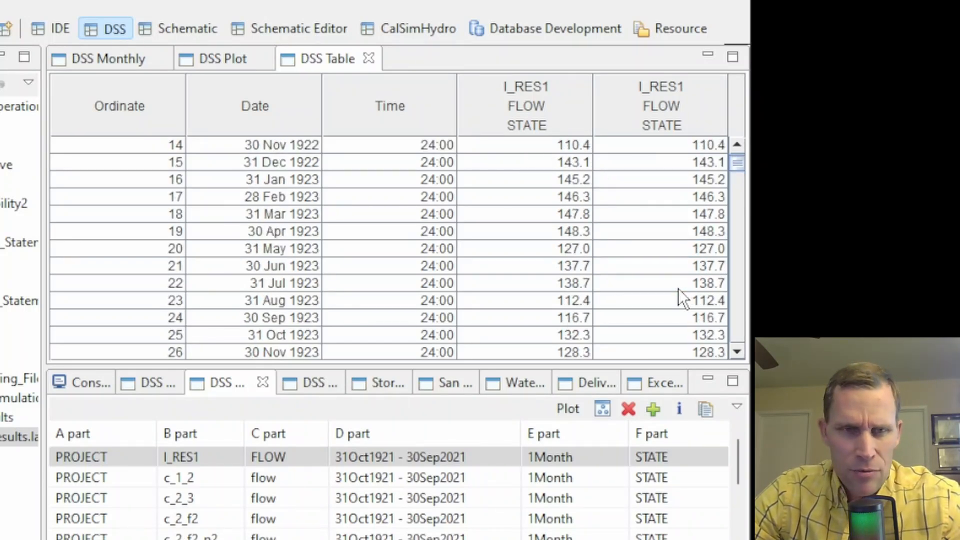
drag(568, 225, 685, 268)
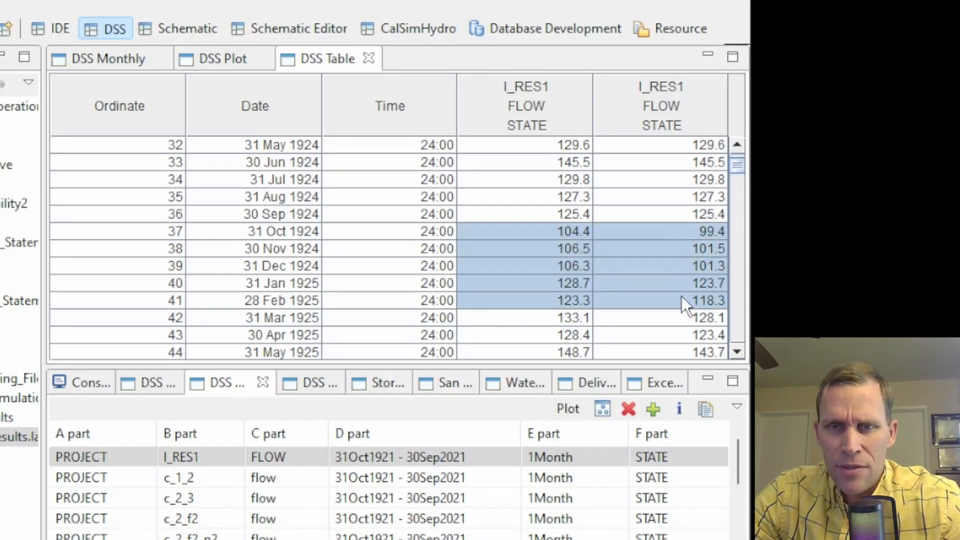
click(679, 259)
drag(673, 220, 673, 336)
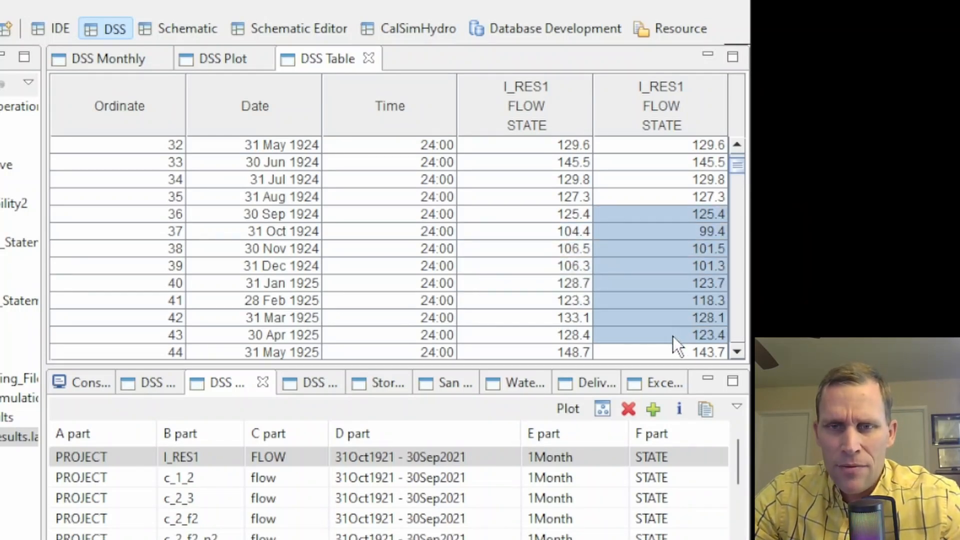
scroll(660, 283, down, 3)
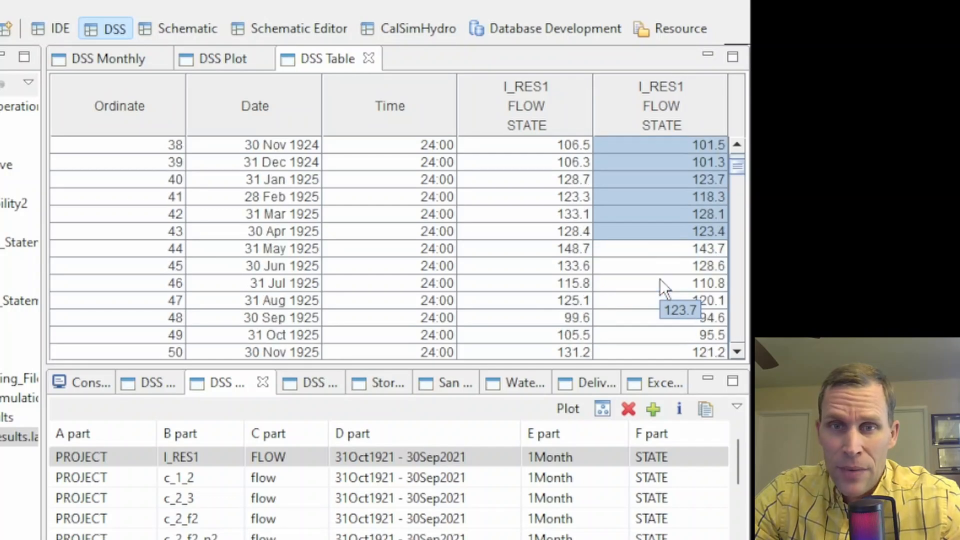
drag(659, 247, 659, 282)
click(662, 282)
scroll(660, 282, down, 4)
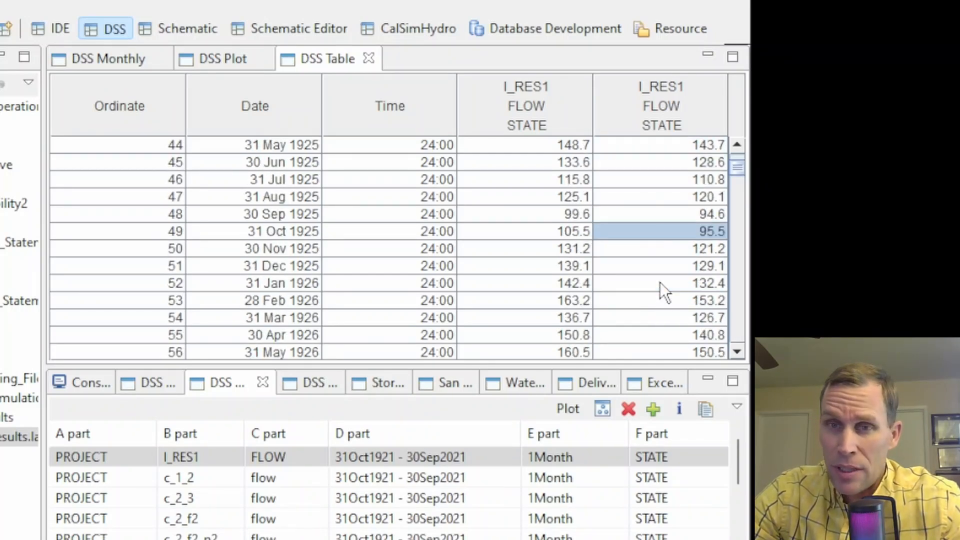
click(656, 179)
scroll(655, 179, up, 2)
drag(657, 179, 656, 327)
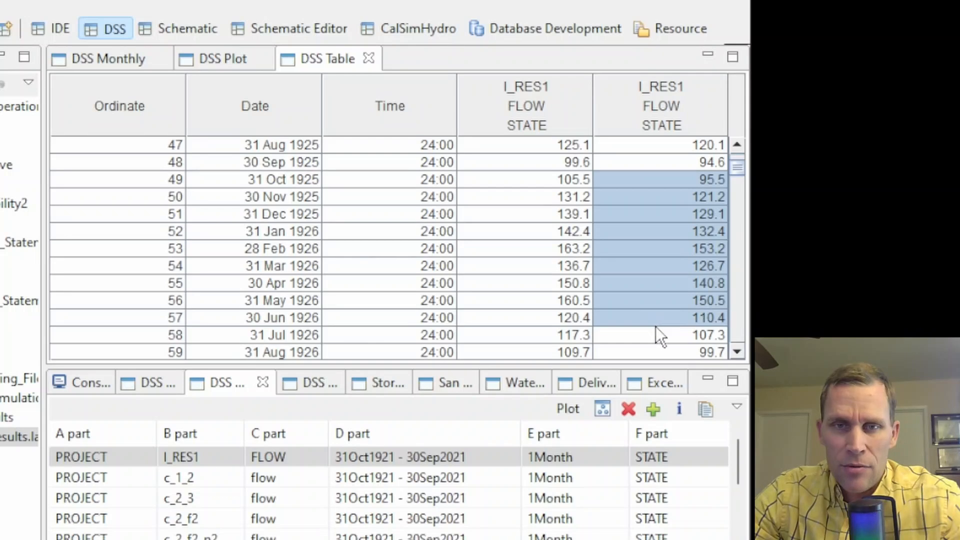
scroll(655, 271, down, 4)
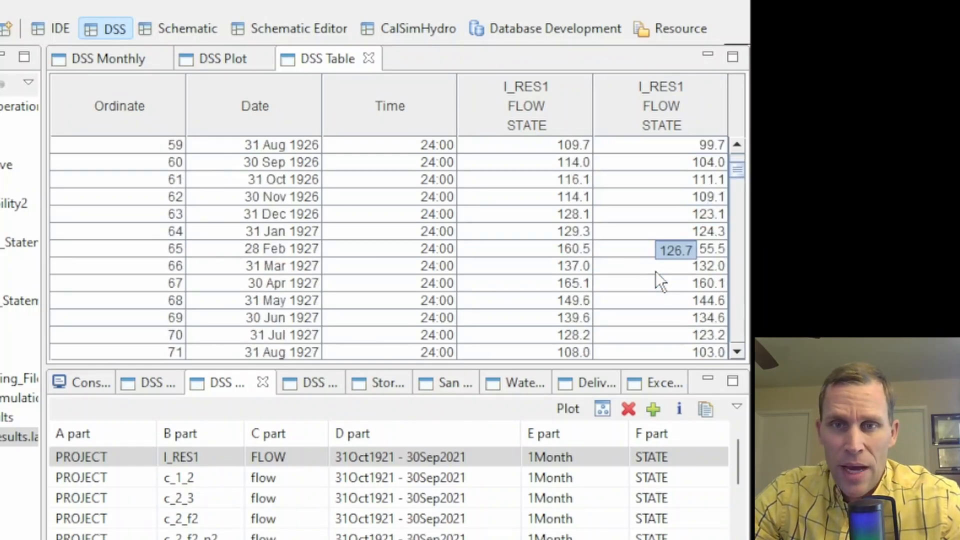
drag(649, 215, 672, 308)
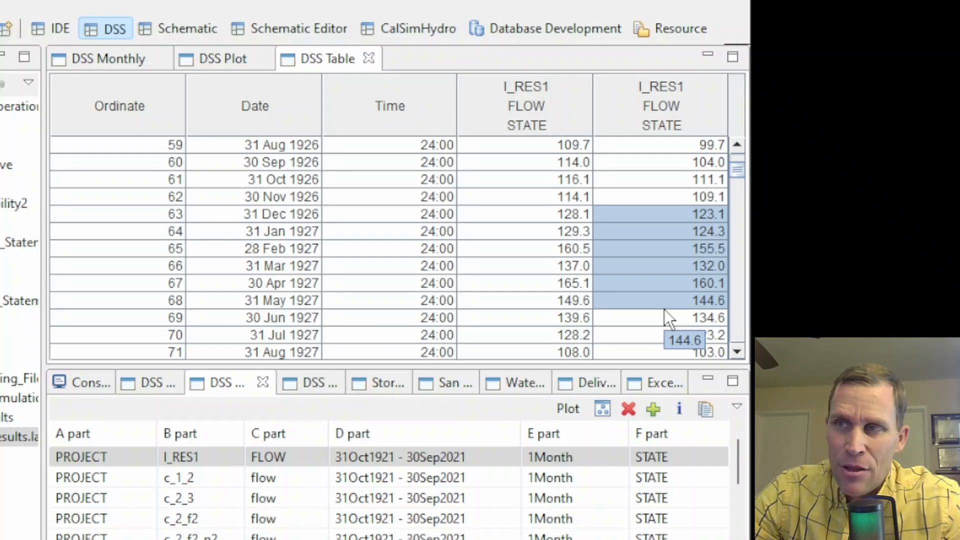
scroll(663, 309, down, 6)
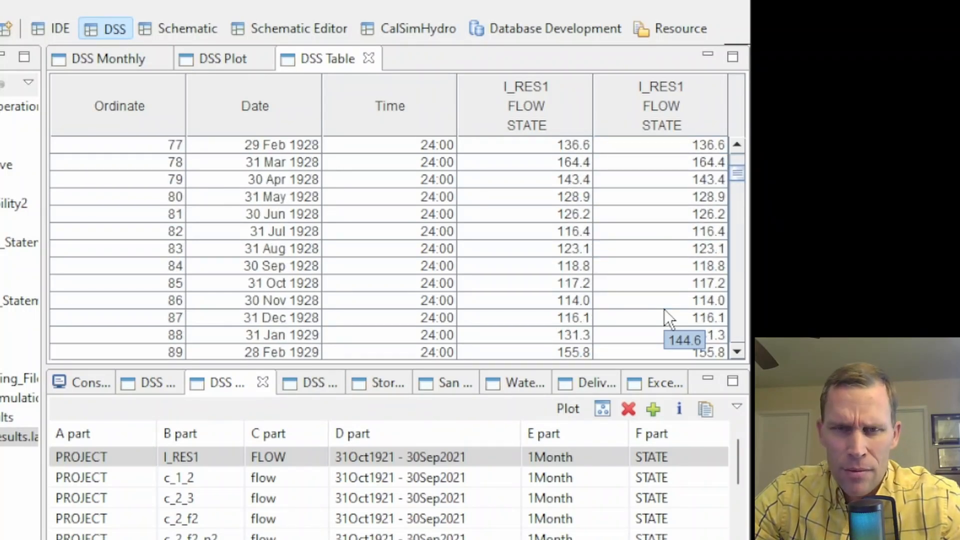
scroll(664, 308, down, 6)
drag(651, 169, 673, 337)
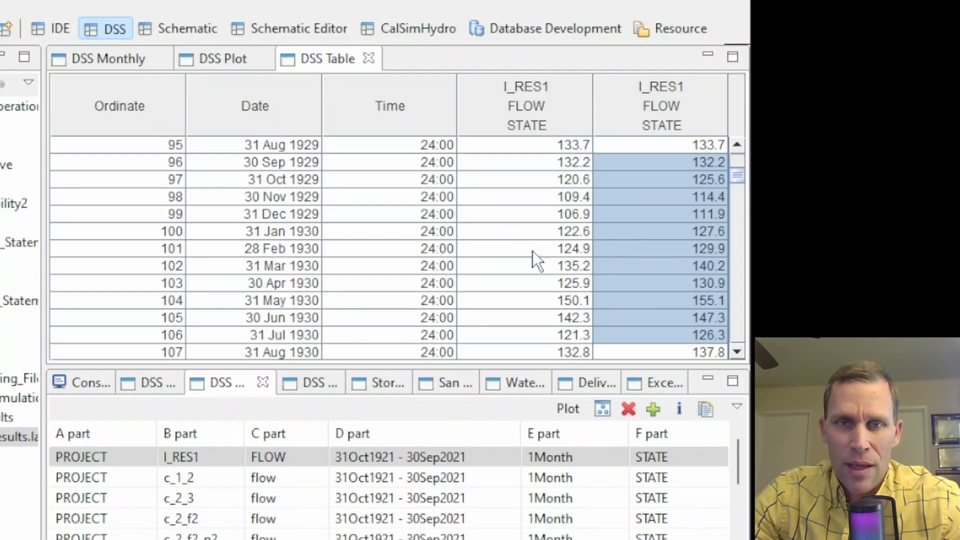
drag(532, 236, 562, 362)
drag(705, 178, 700, 266)
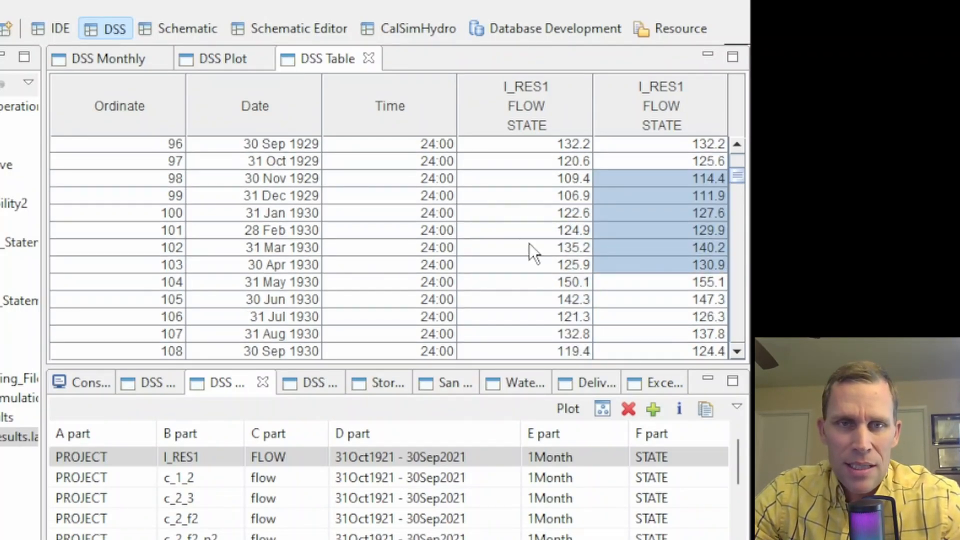
click(221, 58)
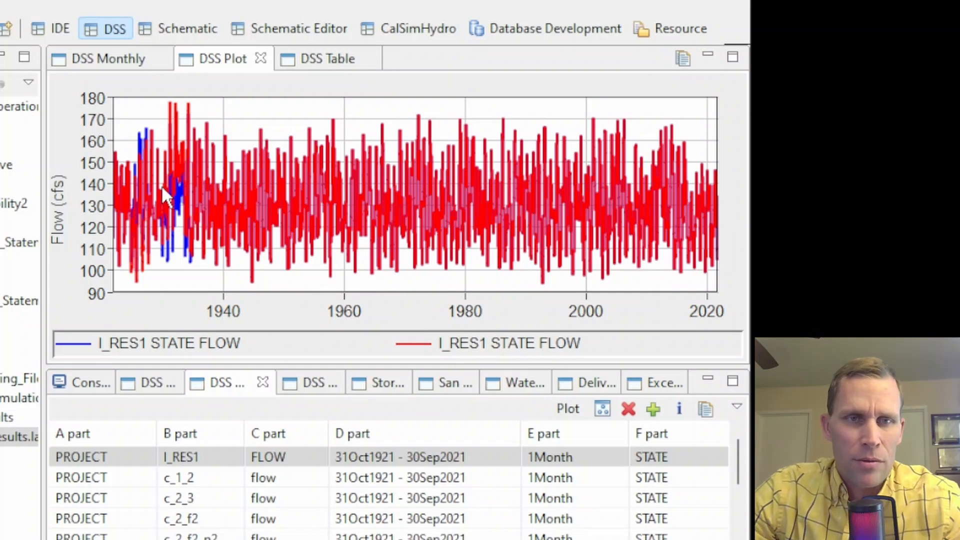
Open the DSS Monthly I_RES1 tables, enlarge them to scroll through the years, then restore the record list.
click(101, 62)
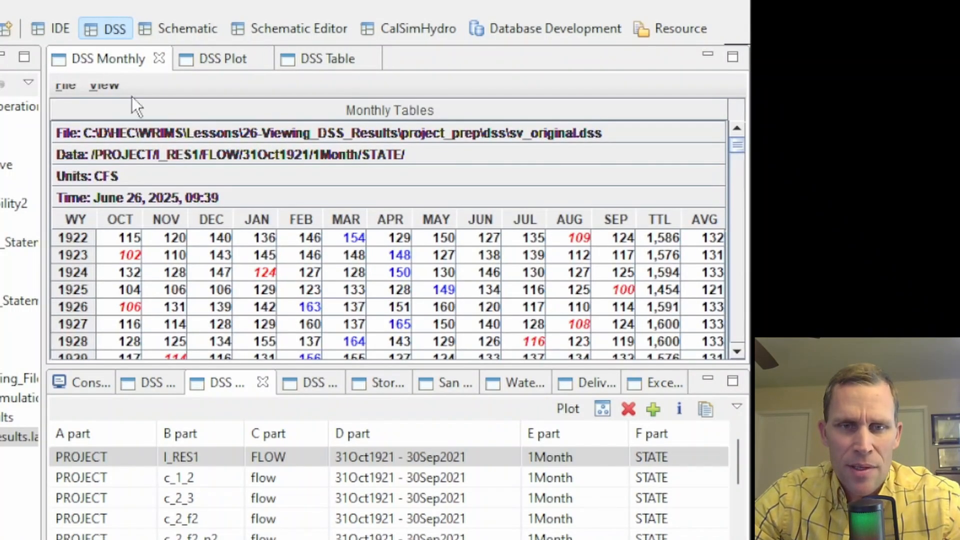
drag(377, 364, 394, 501)
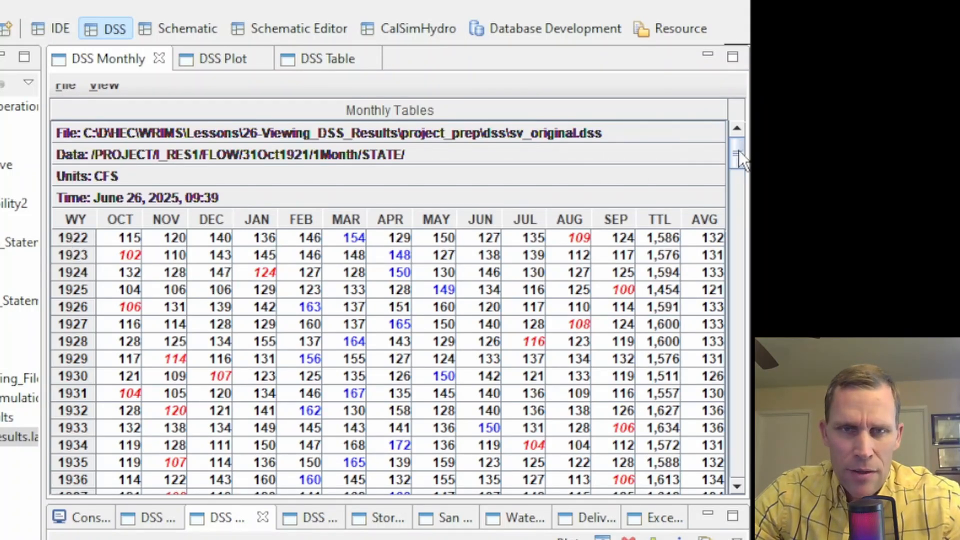
drag(738, 150, 740, 317)
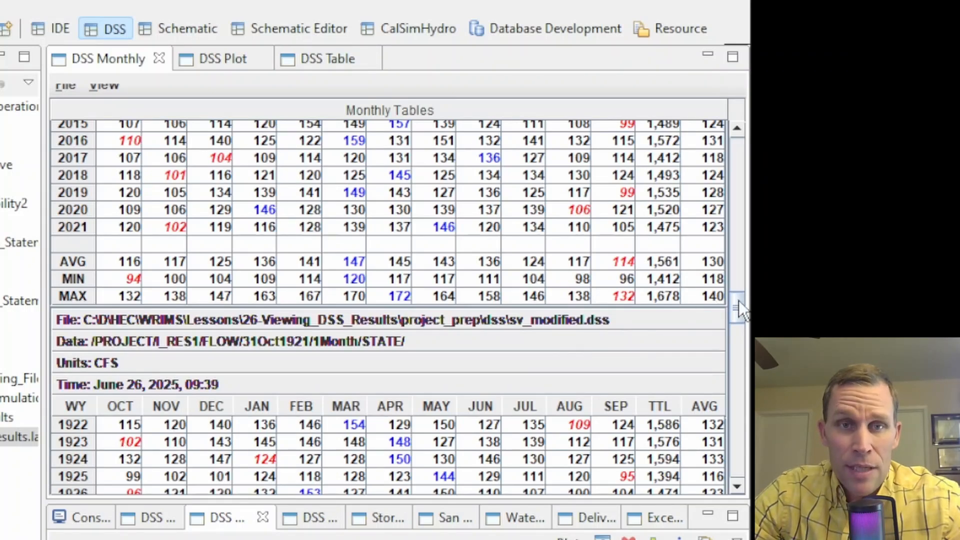
drag(739, 301, 748, 472)
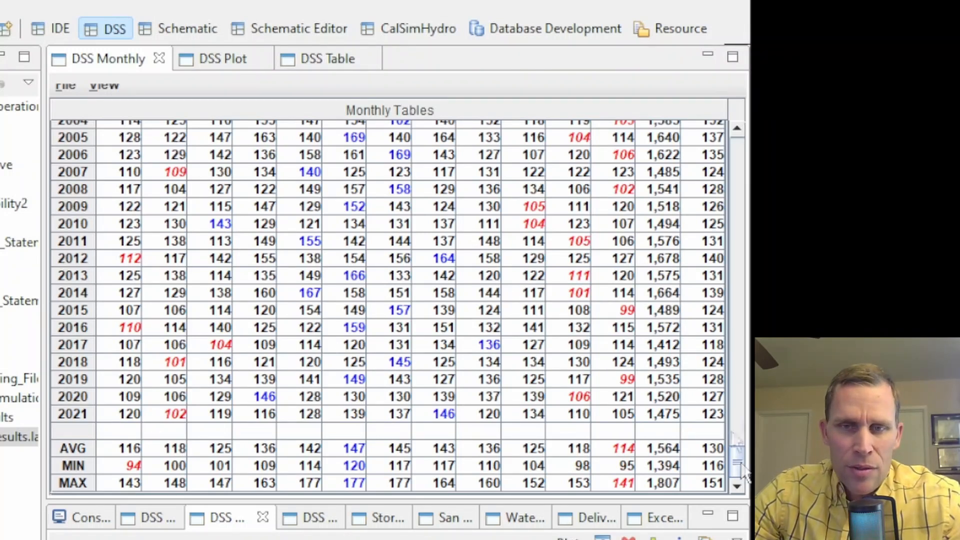
drag(737, 452, 726, 135)
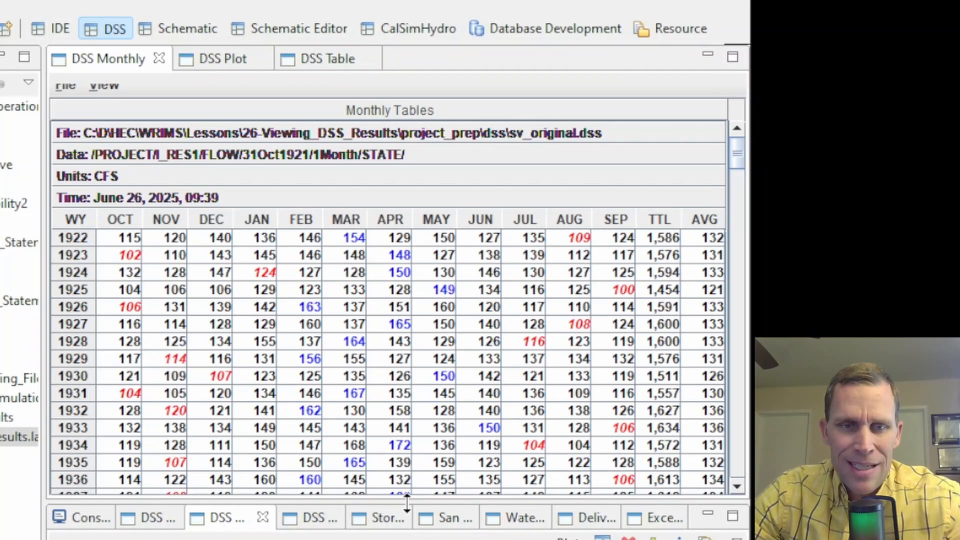
drag(407, 495, 407, 422)
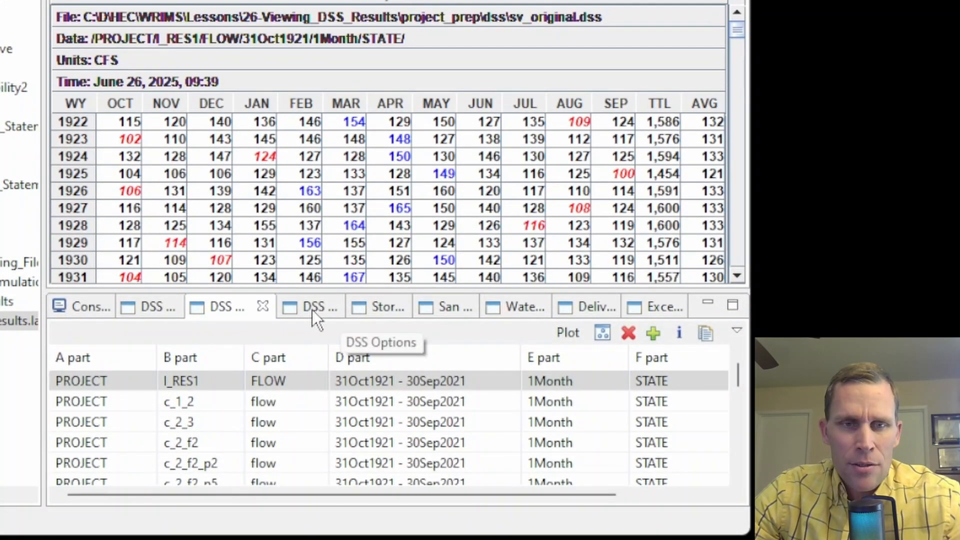
Open the DSS Options view through Quick Access by searching 'dss options'.
click(312, 310)
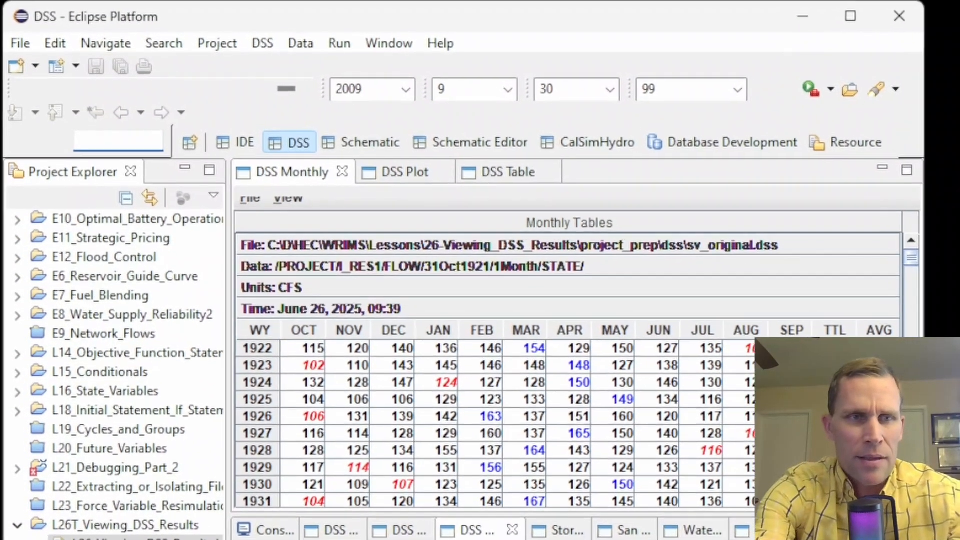
text(dss )
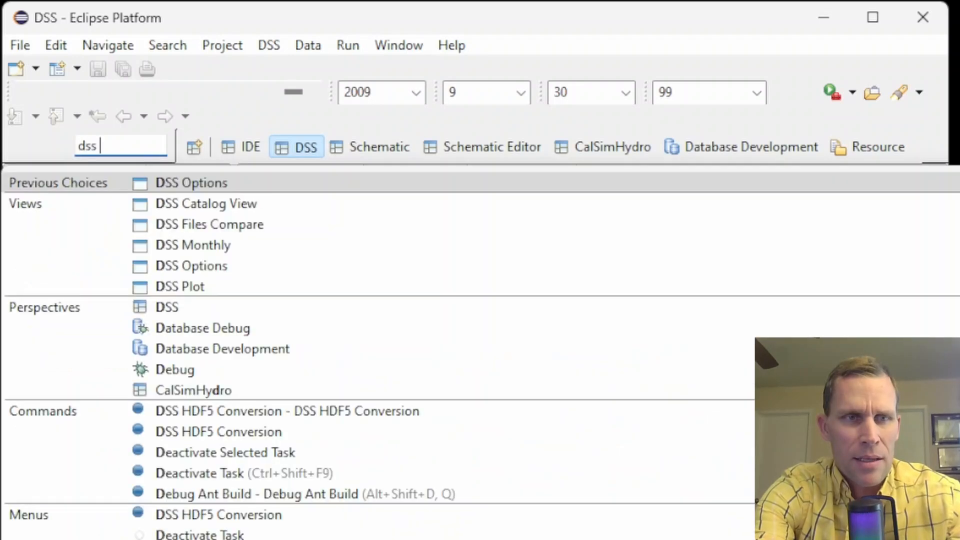
text(options)
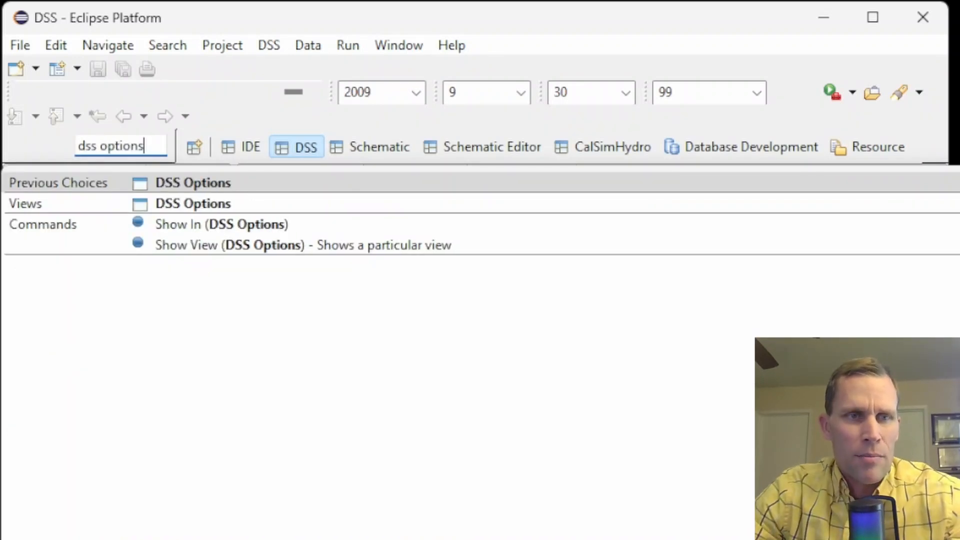
key(Down)
key(Down)
key(Down)
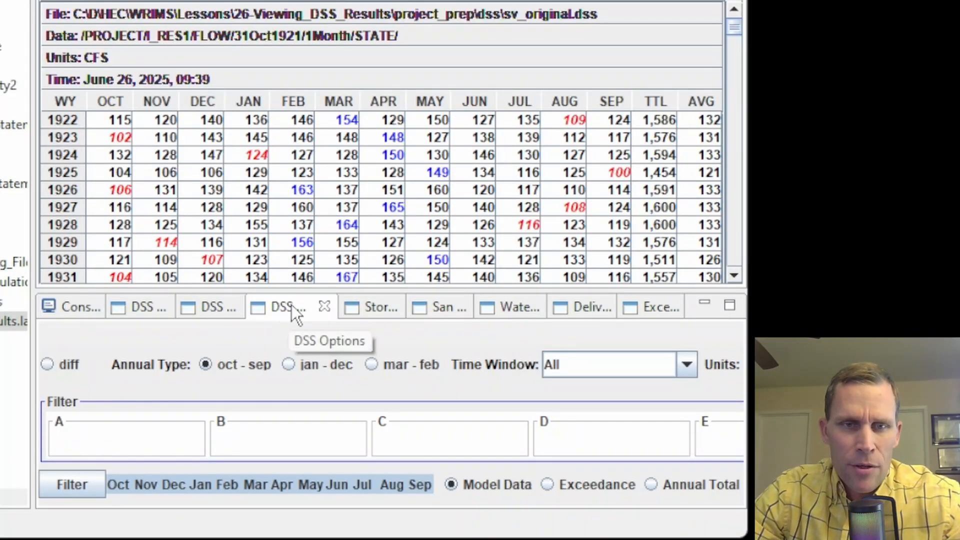
Dock DSS Options beside the monthly tables, enlarge it, and widen the application window.
drag(292, 304, 264, 197)
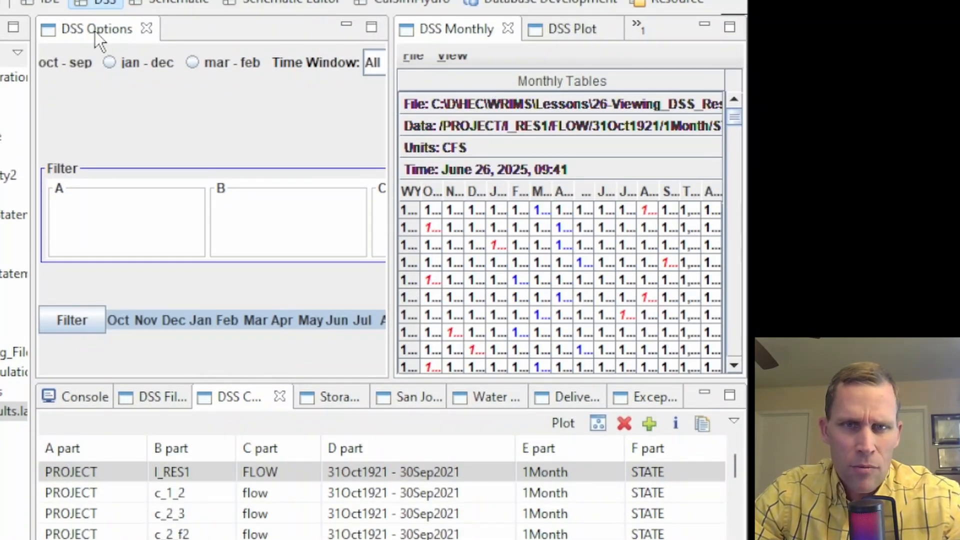
drag(92, 34, 450, 253)
drag(111, 33, 319, 376)
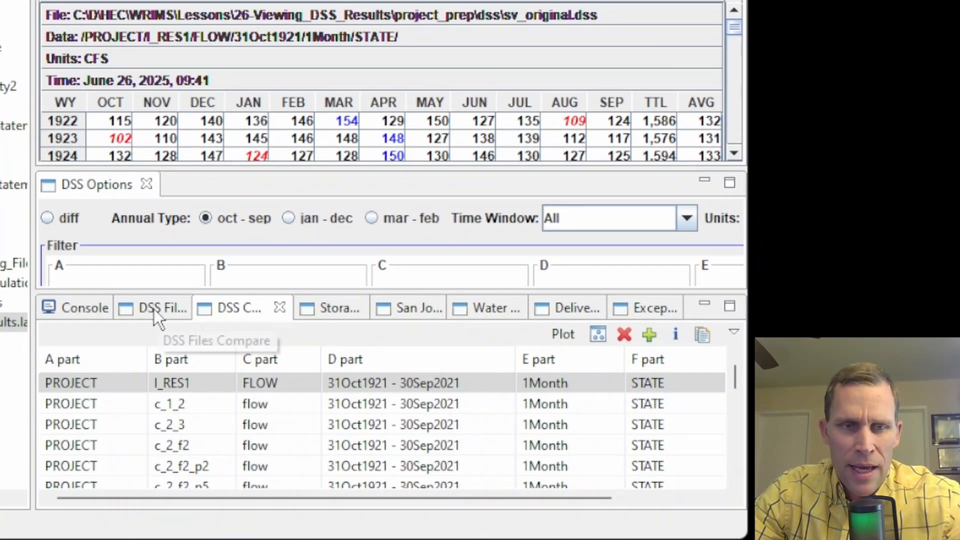
click(156, 309)
click(253, 312)
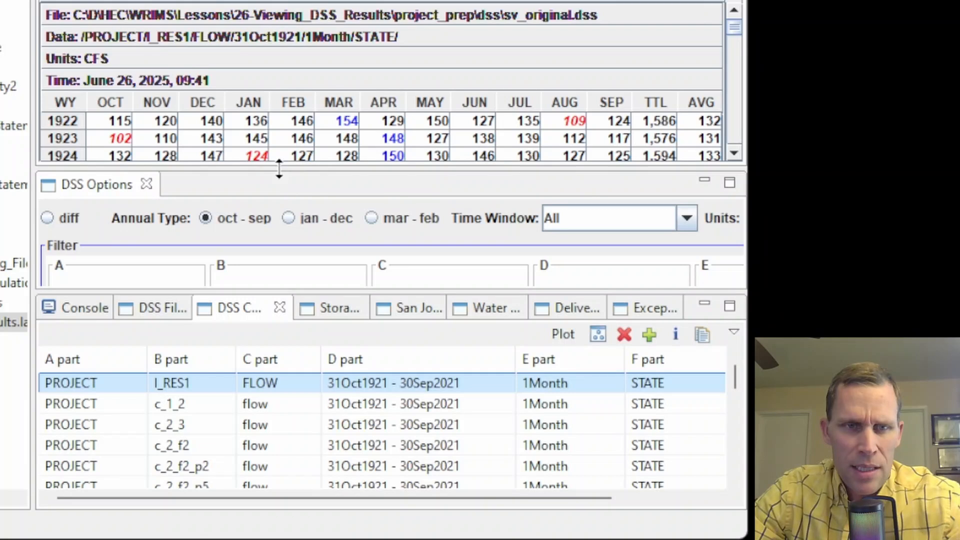
drag(279, 168, 263, 112)
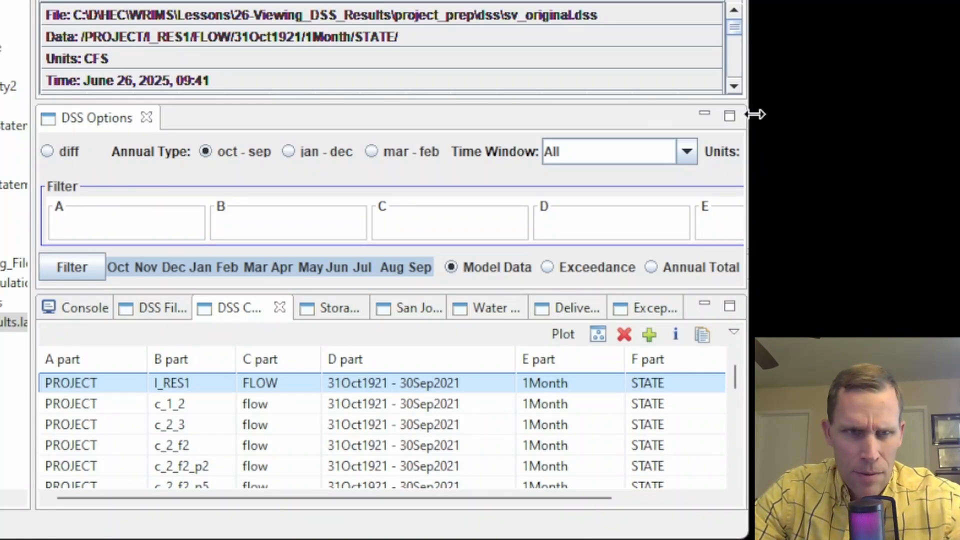
drag(754, 113, 954, 162)
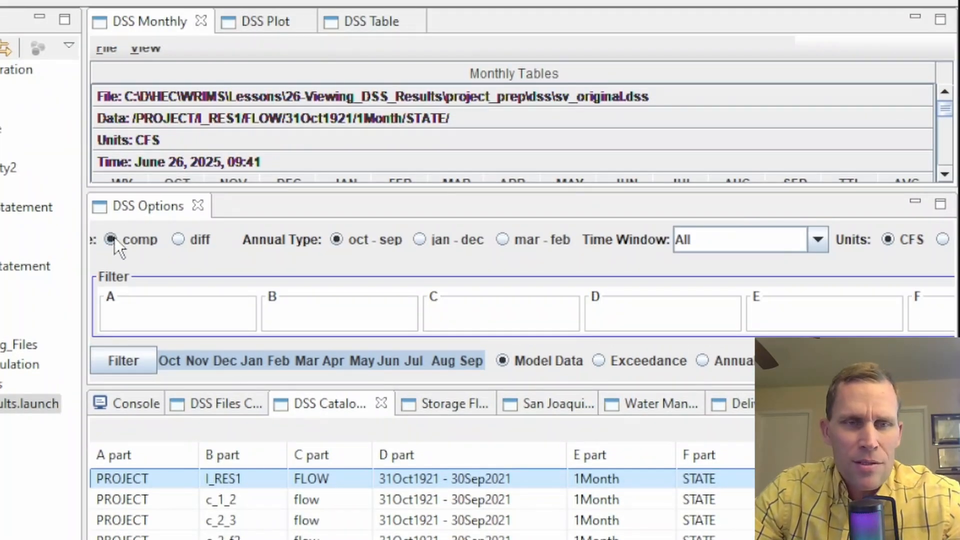
Switch the monthly I_RES1 table to diff mode, showing -10 in 1926 and 15 in 1932.
scroll(231, 124, down, 20)
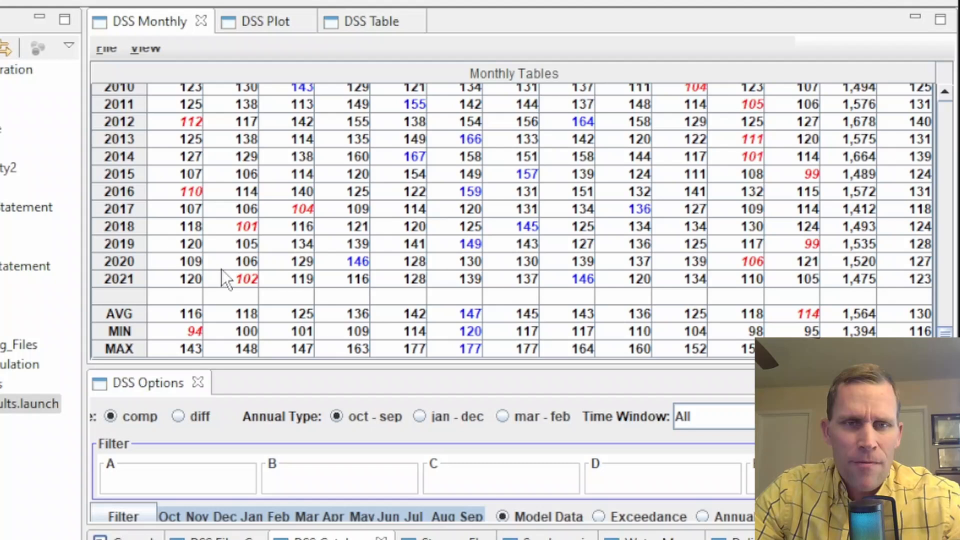
scroll(434, 217, up, 20)
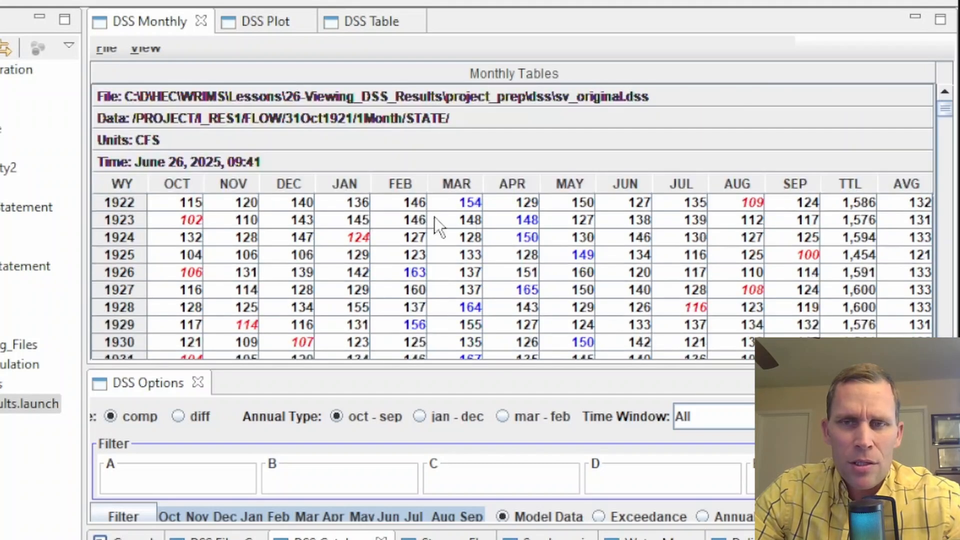
click(178, 417)
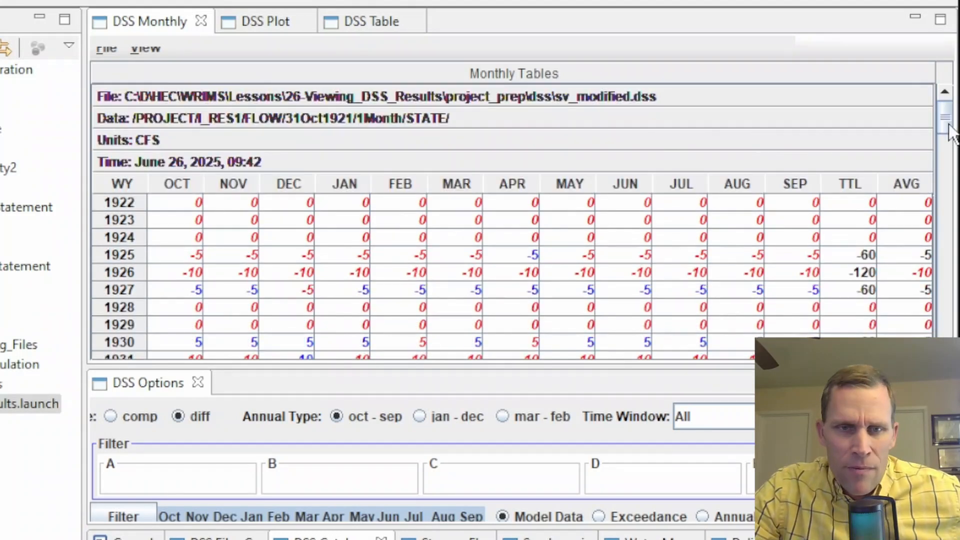
drag(946, 125, 946, 144)
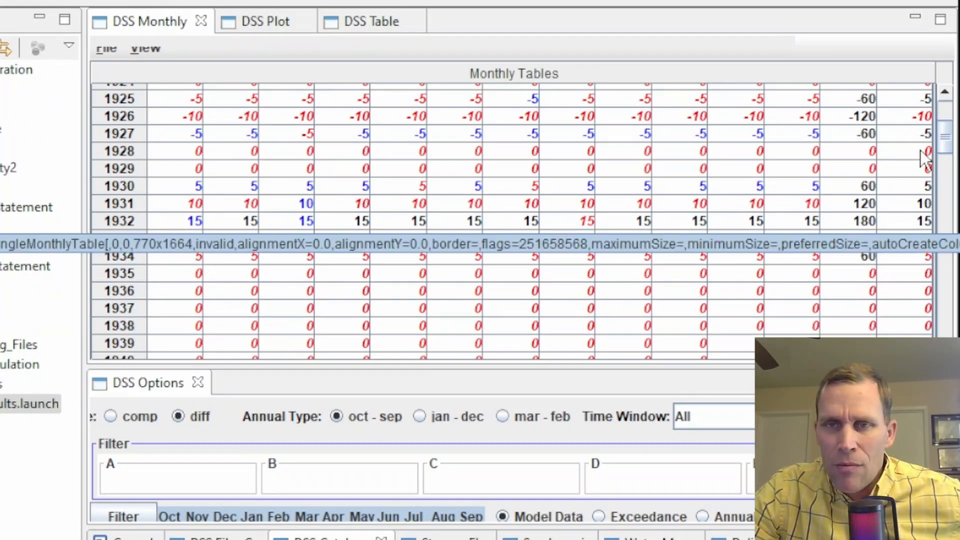
drag(942, 139, 942, 116)
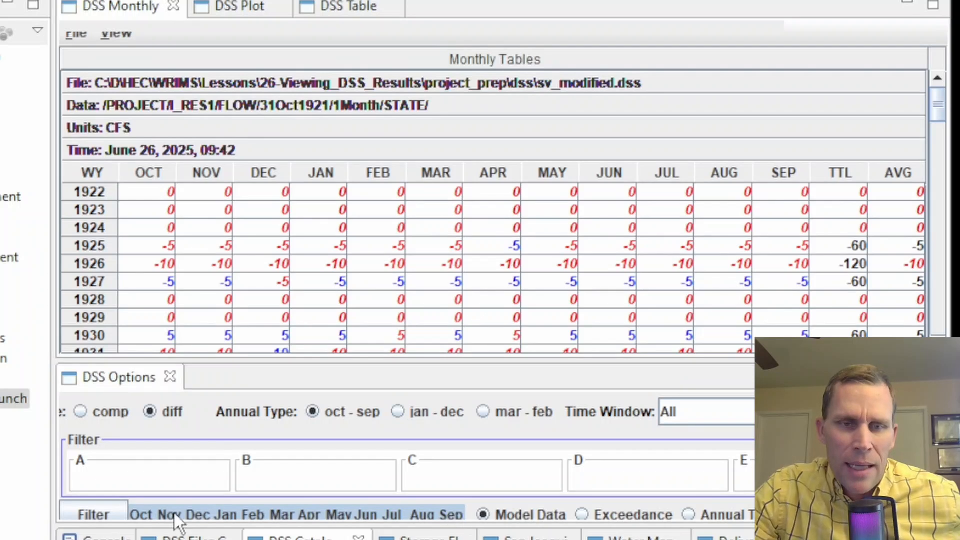
click(147, 516)
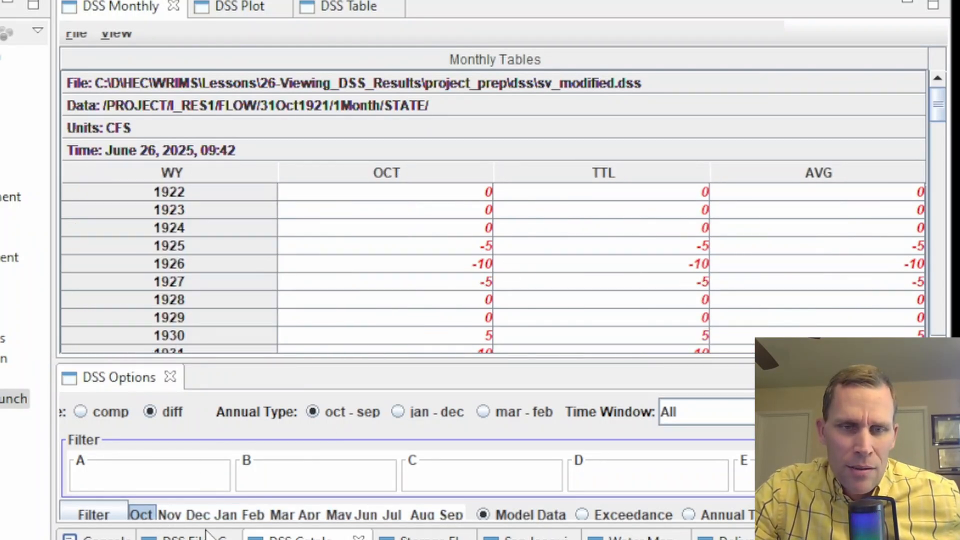
click(170, 515)
click(199, 515)
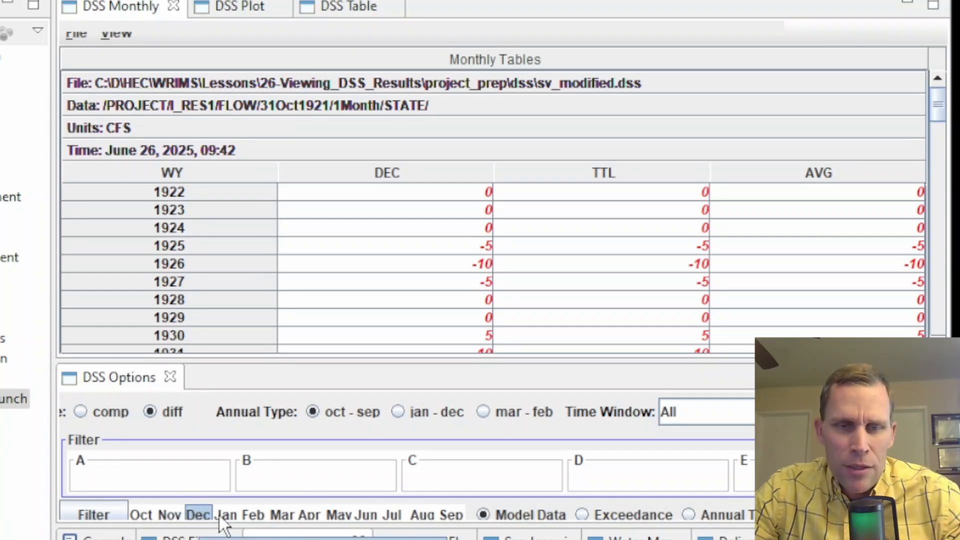
ctrl+click(220, 515)
ctrl+click(253, 515)
ctrl+click(276, 516)
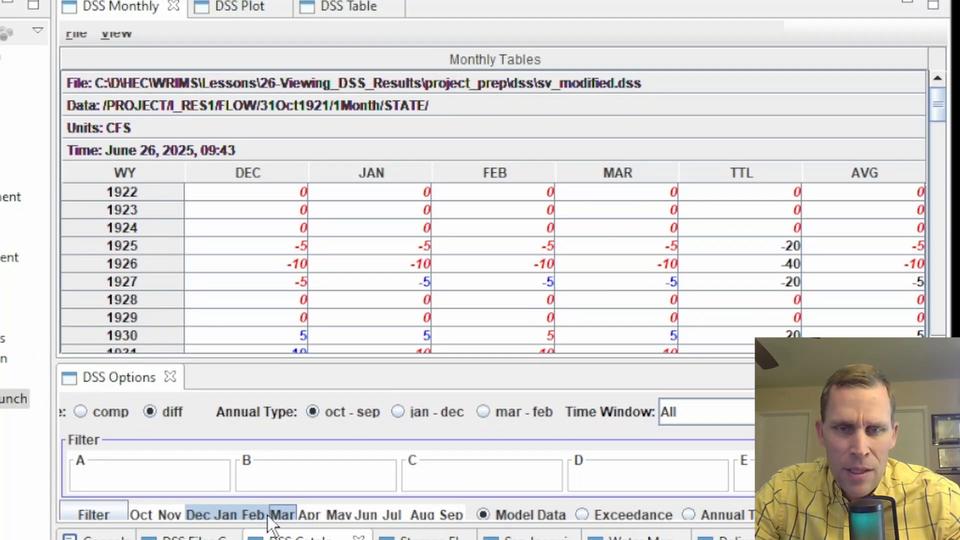
drag(267, 516, 132, 517)
click(225, 515)
click(282, 515)
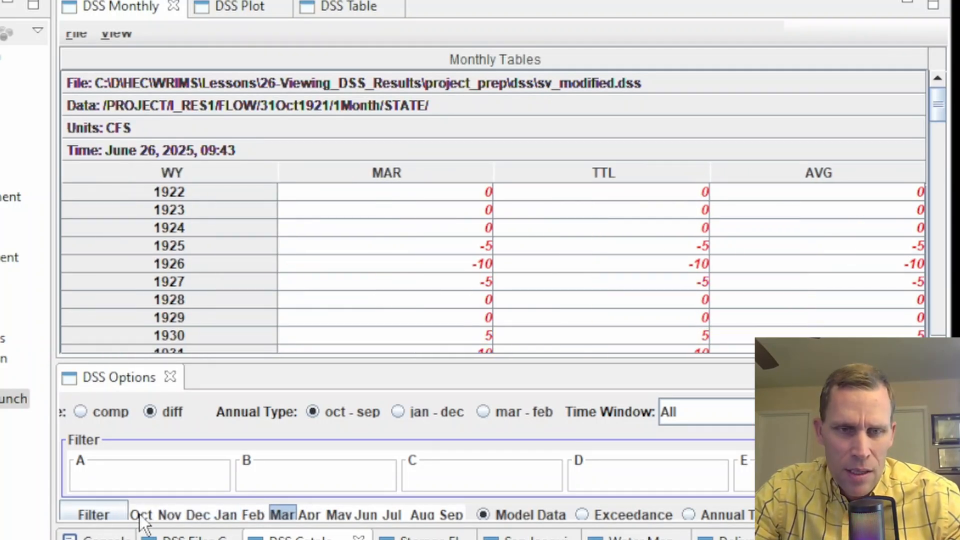
click(141, 518)
shift+click(455, 518)
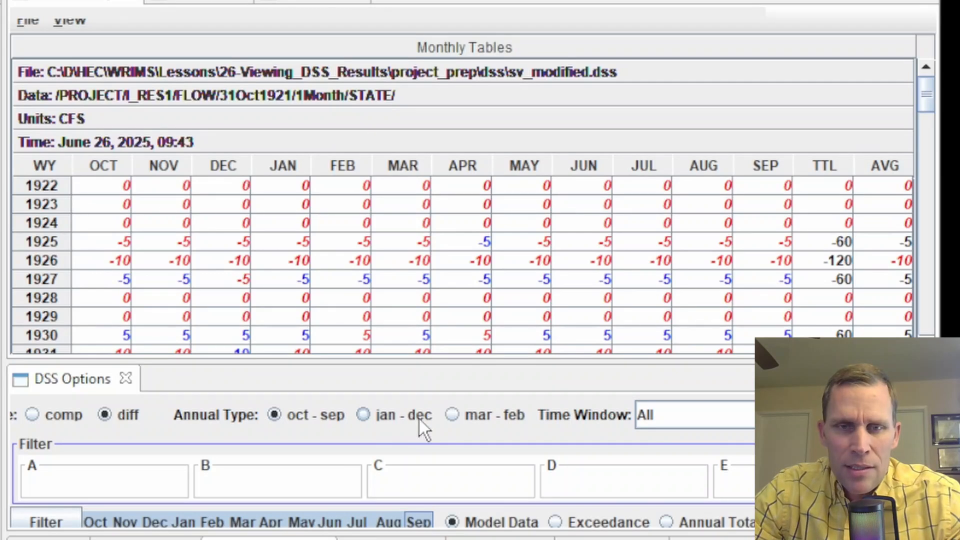
Try Jan–Dec and Mar–Feb annual types on the I_RES1 difference table, then restore Oct–Sep.
click(363, 414)
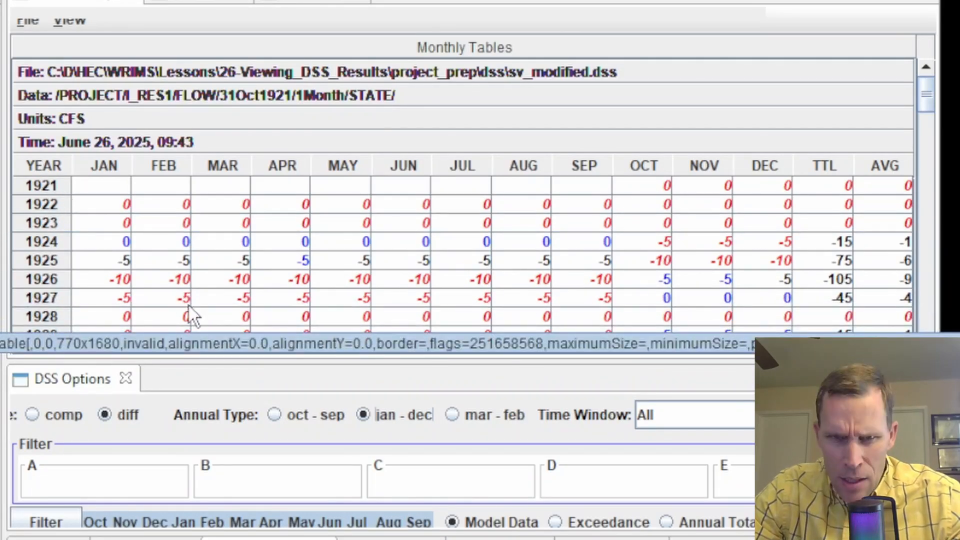
click(451, 414)
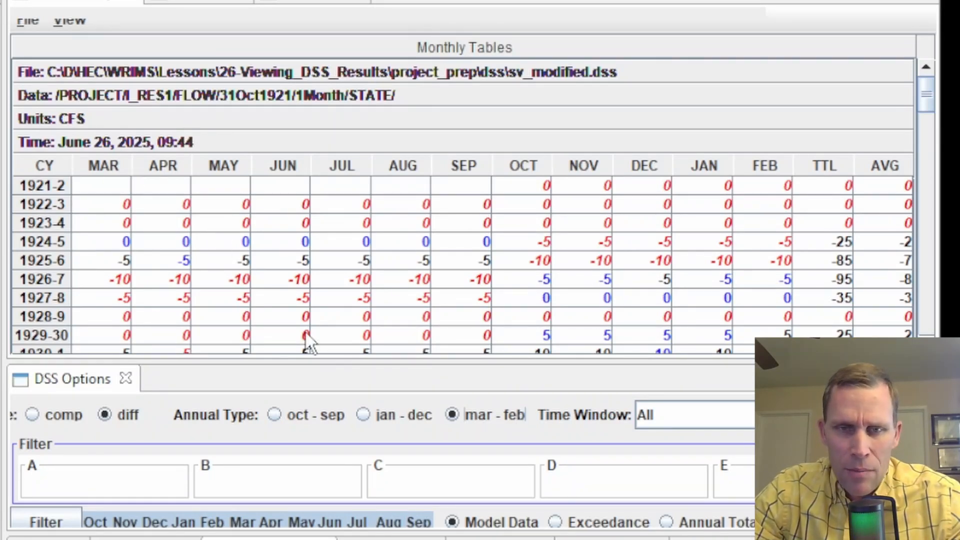
click(274, 413)
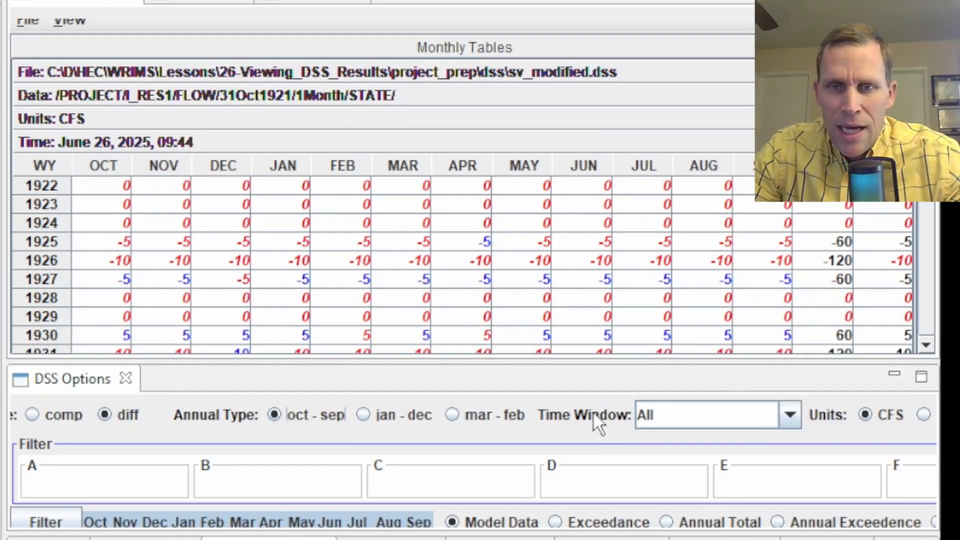
Create and apply an OCT1921–SEP1941 time window, then view the I_RES1 DSS Plot.
click(789, 418)
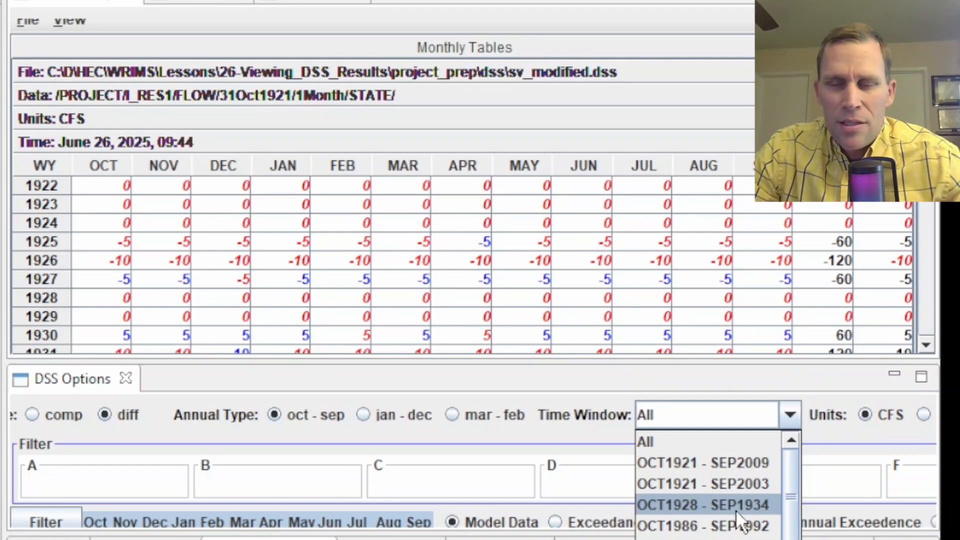
scroll(735, 515, down, 1)
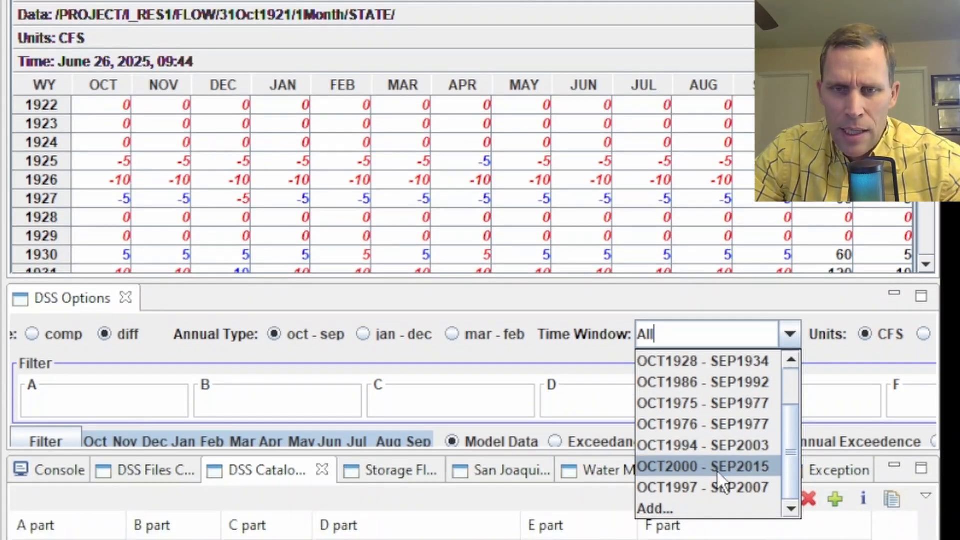
click(695, 515)
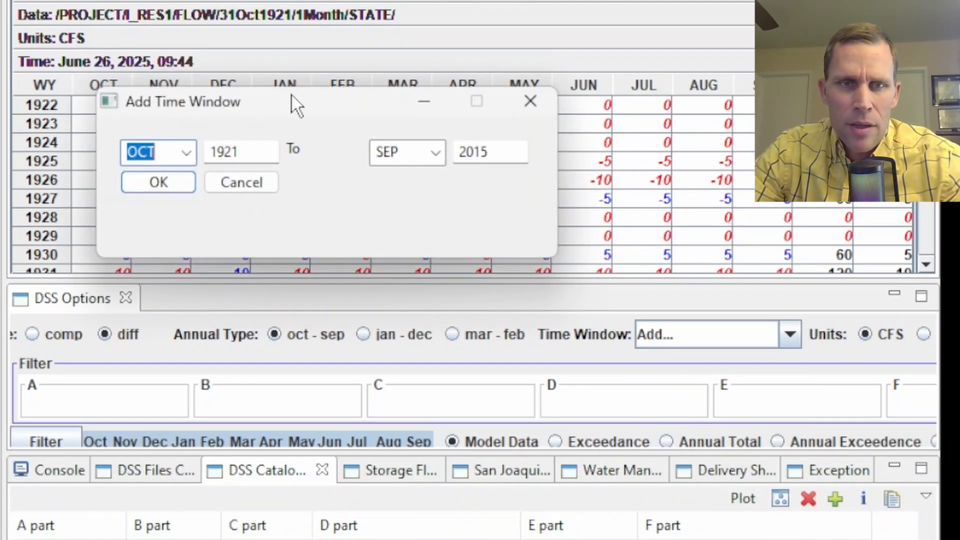
drag(292, 95, 257, 85)
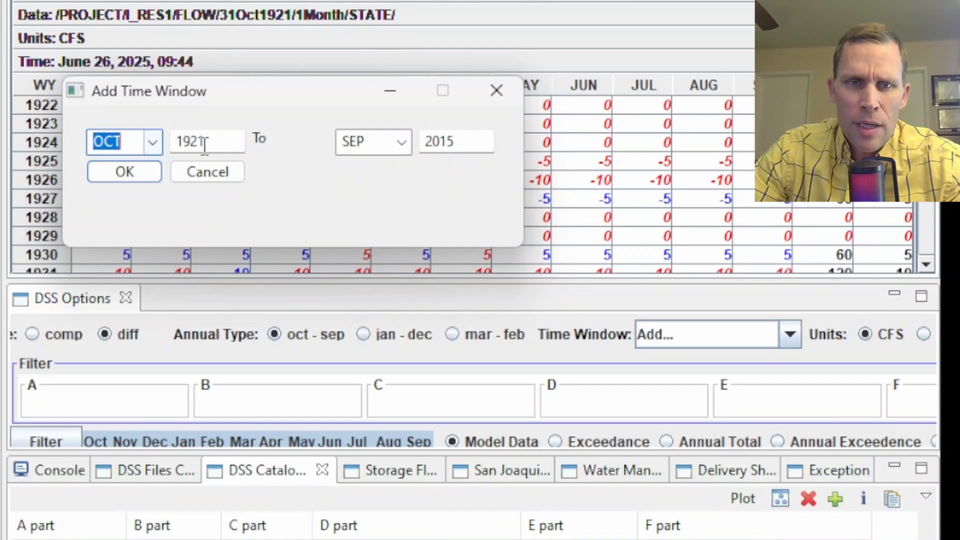
double_click(467, 142)
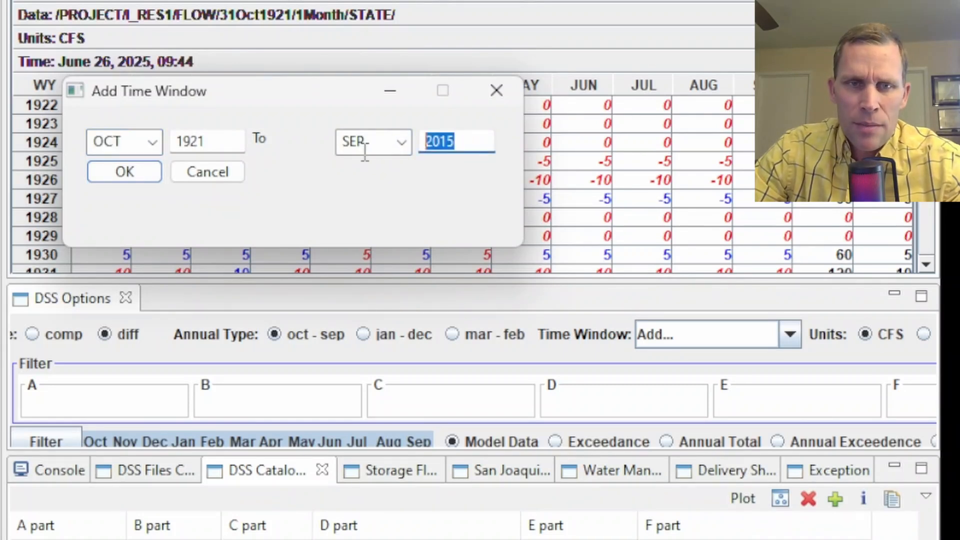
text(1941)
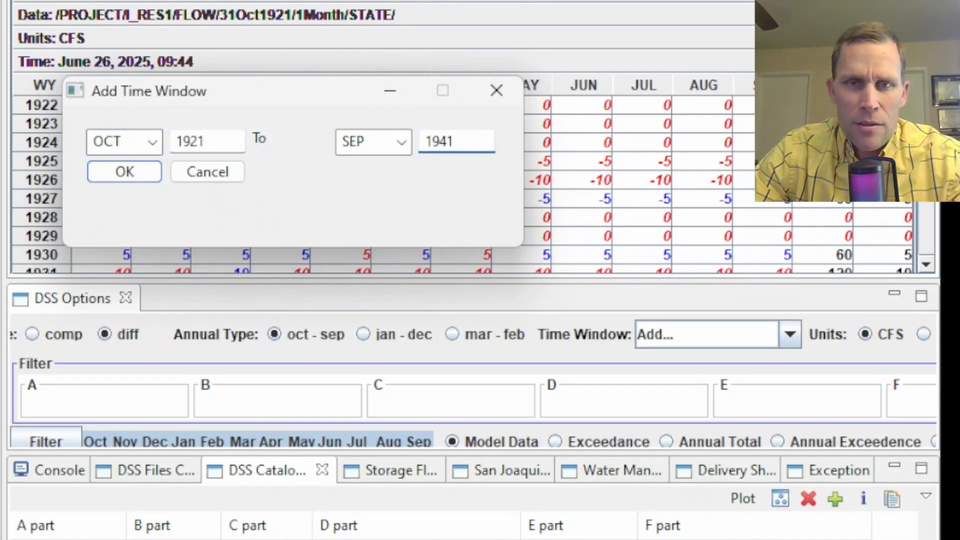
click(124, 175)
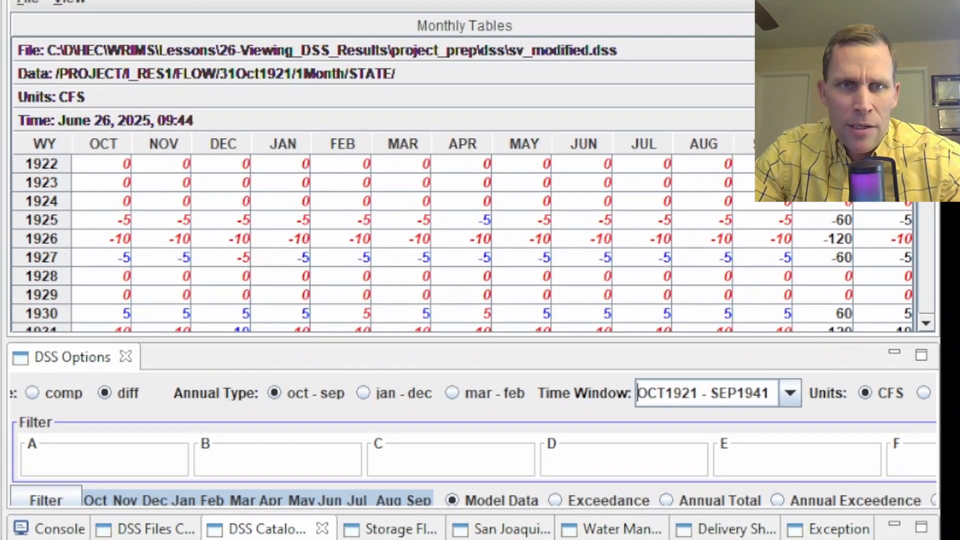
click(203, 28)
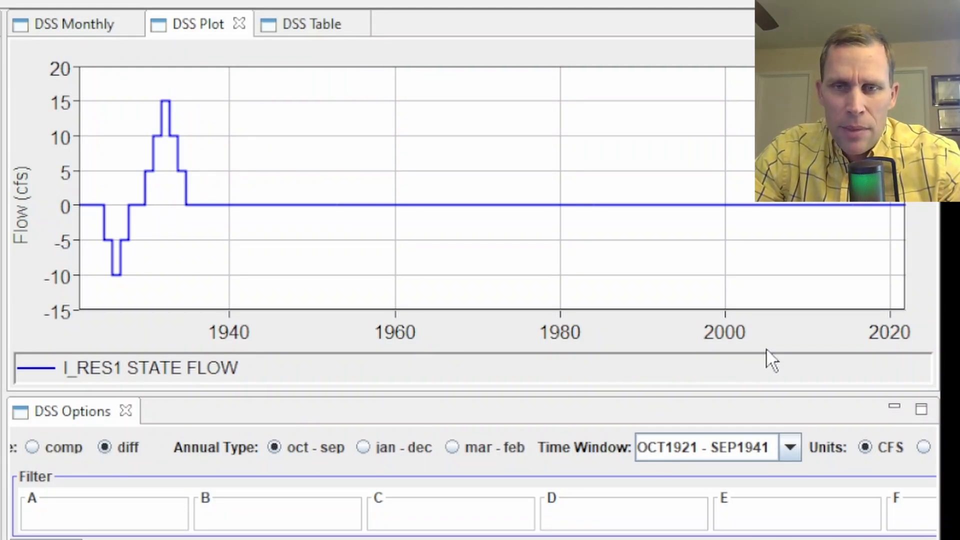
Redraw the I_RES1 plot for the new window, briefly comparing both runs before returning to diff.
click(789, 444)
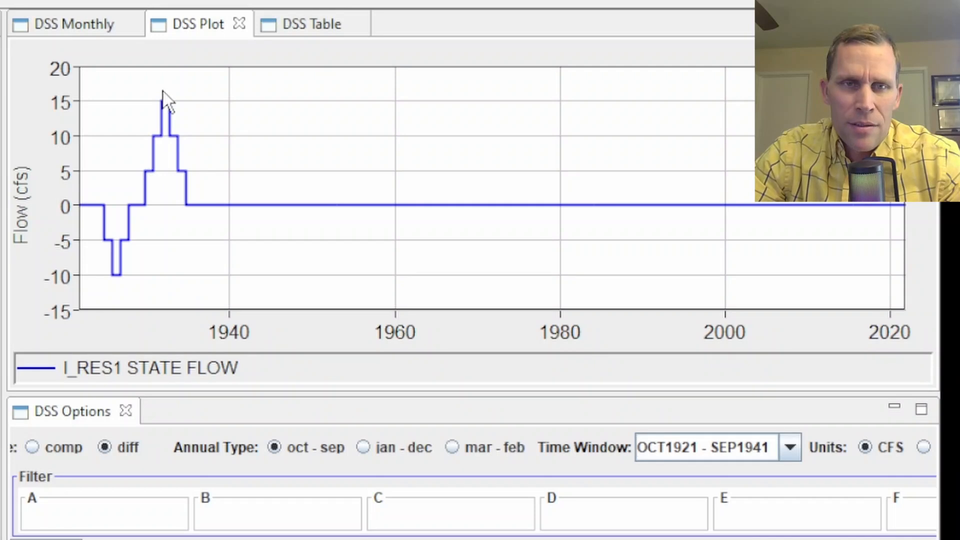
click(32, 446)
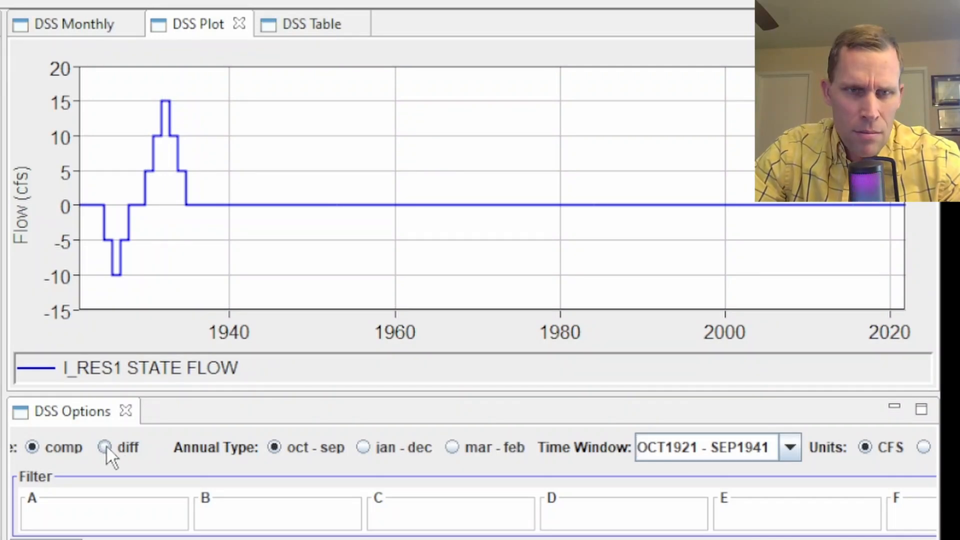
click(104, 447)
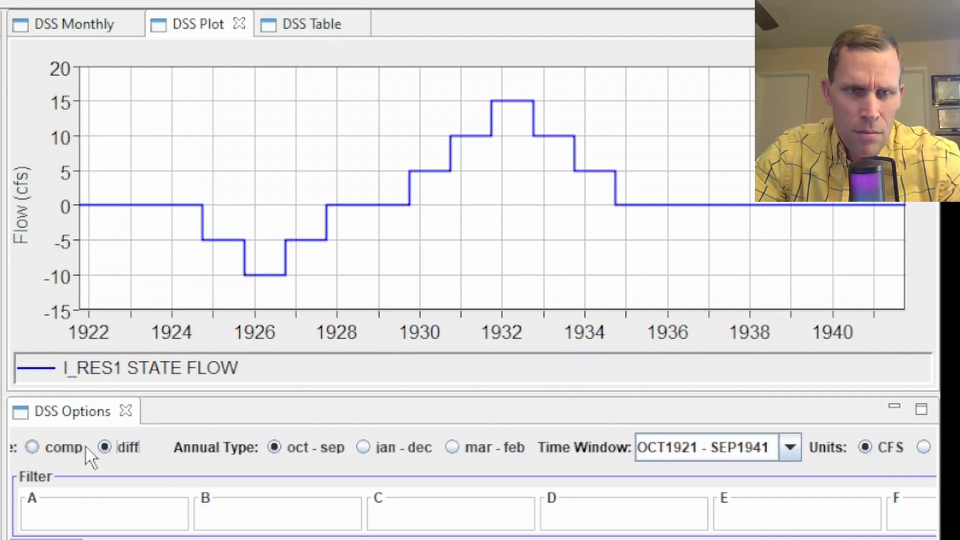
click(47, 448)
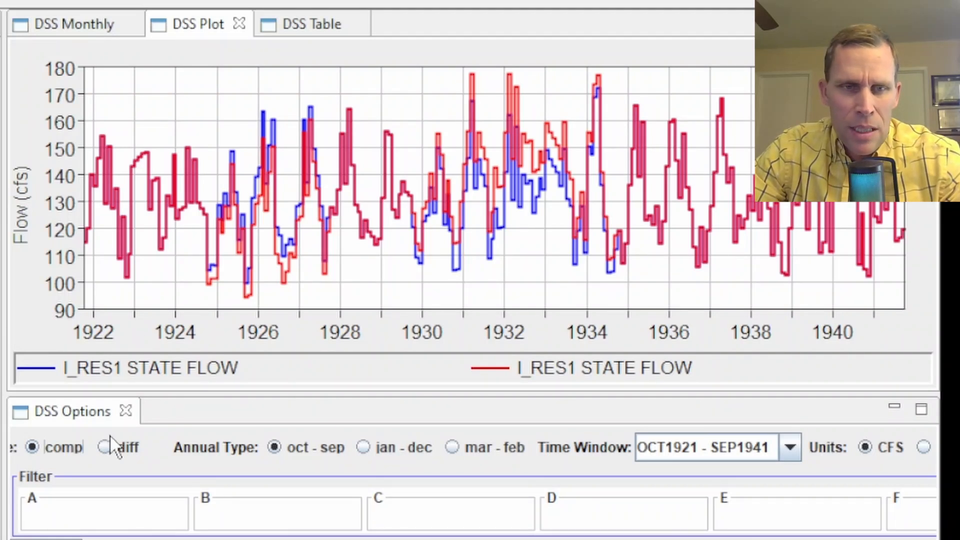
click(104, 447)
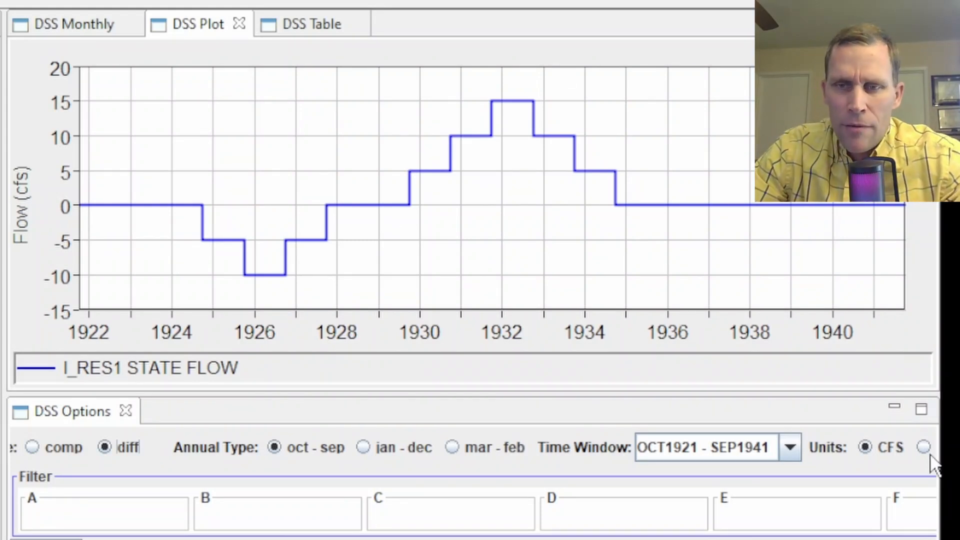
Widen the plot and options panels, then narrow the application window.
drag(820, 469, 924, 466)
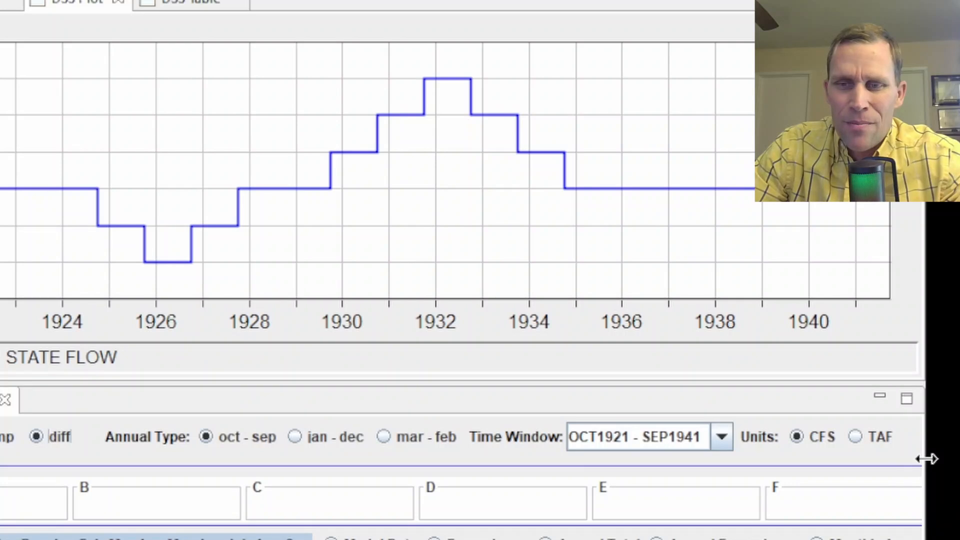
drag(926, 458, 855, 465)
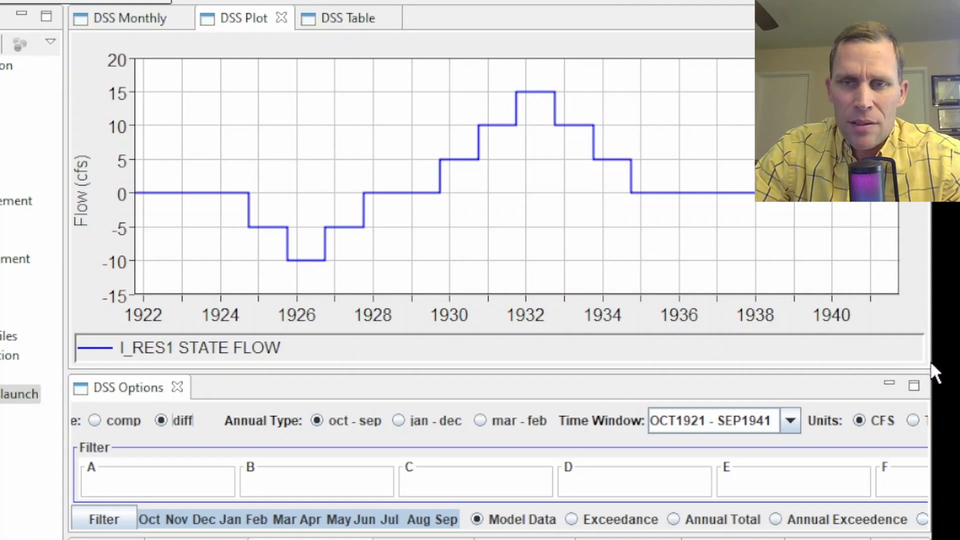
drag(935, 361, 918, 365)
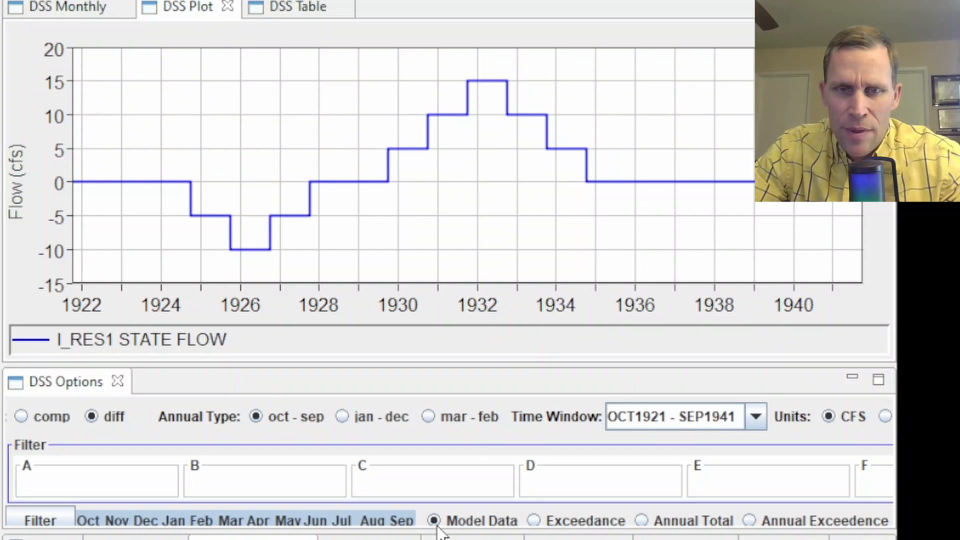
Plot the I_RES1 difference as annual totals and as an exceedance curve.
click(539, 524)
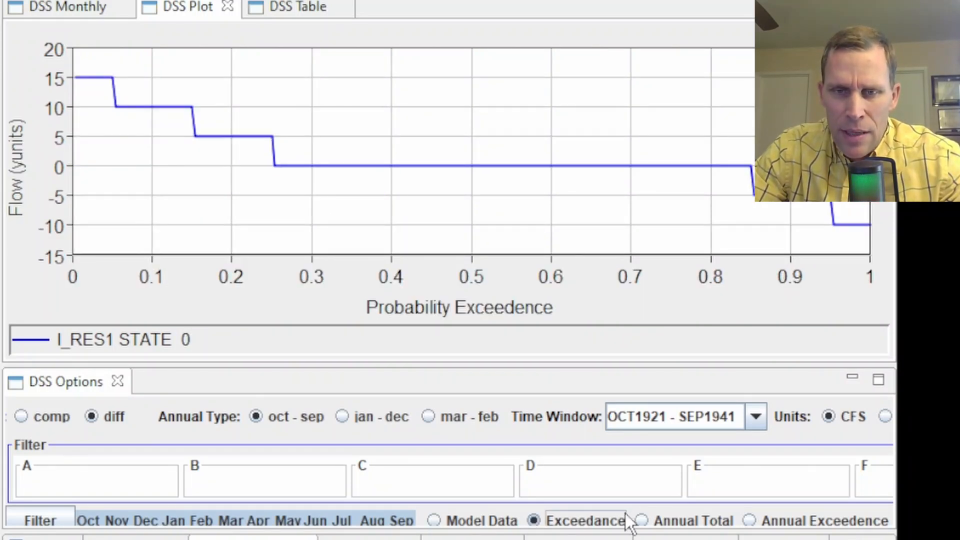
click(642, 520)
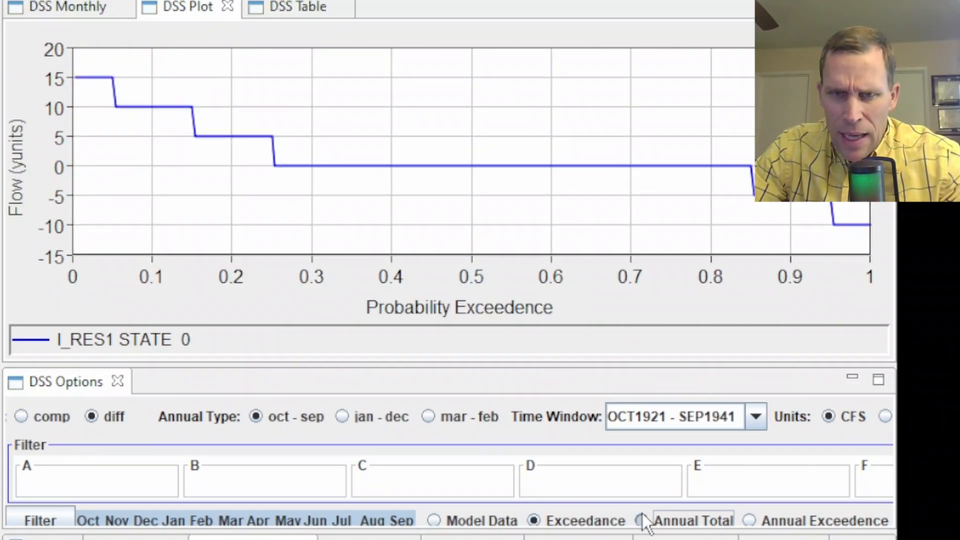
click(542, 521)
Compare both runs as time series, exceedance, annual totals, then annual exceedance, shortening the plot area.
click(22, 417)
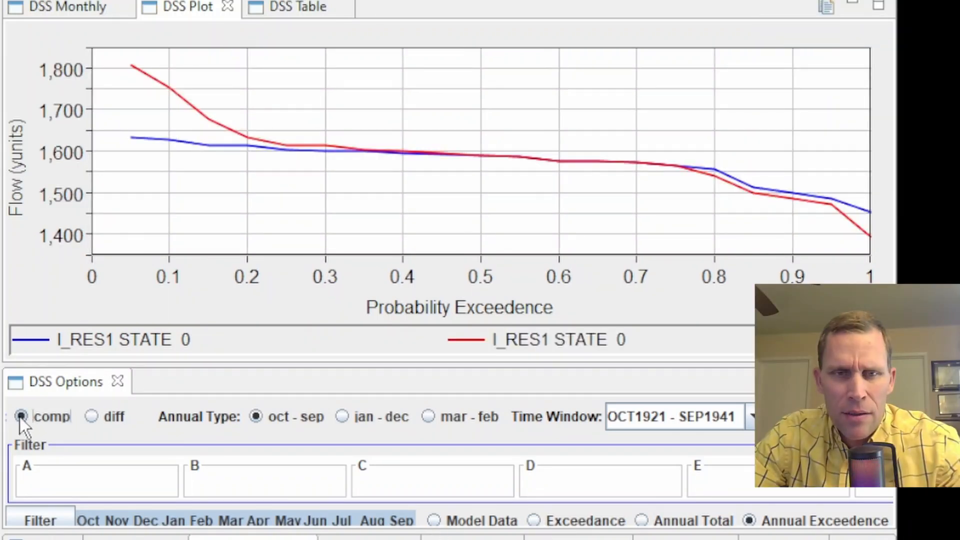
click(433, 521)
click(534, 521)
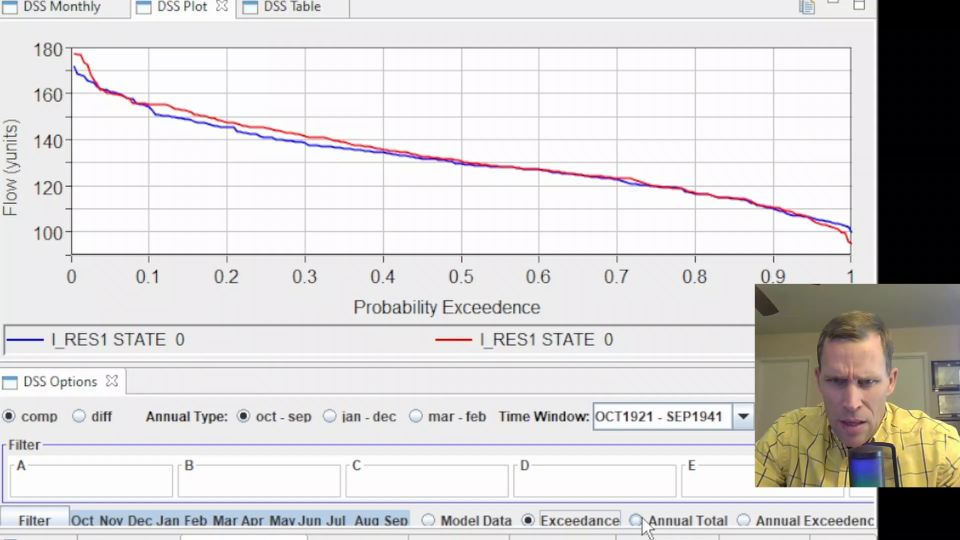
click(634, 523)
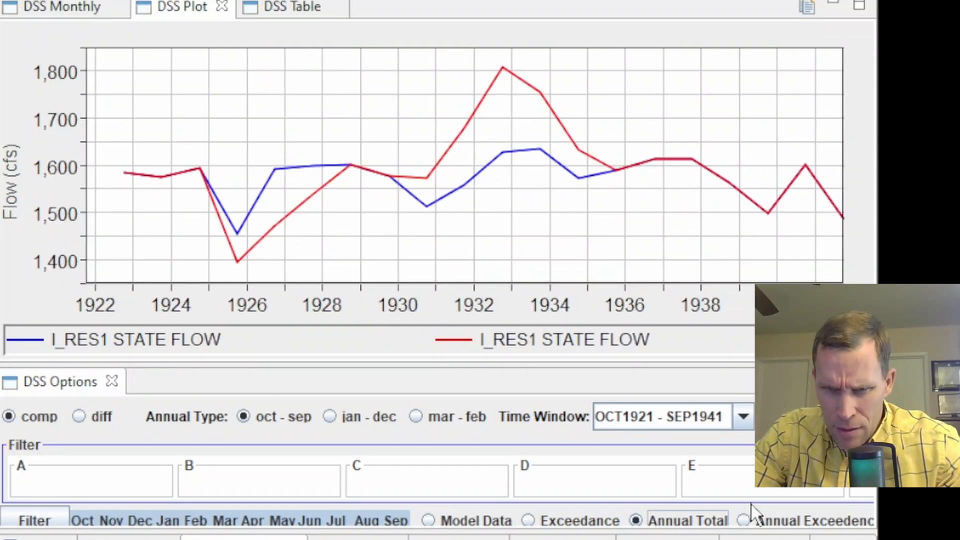
click(743, 520)
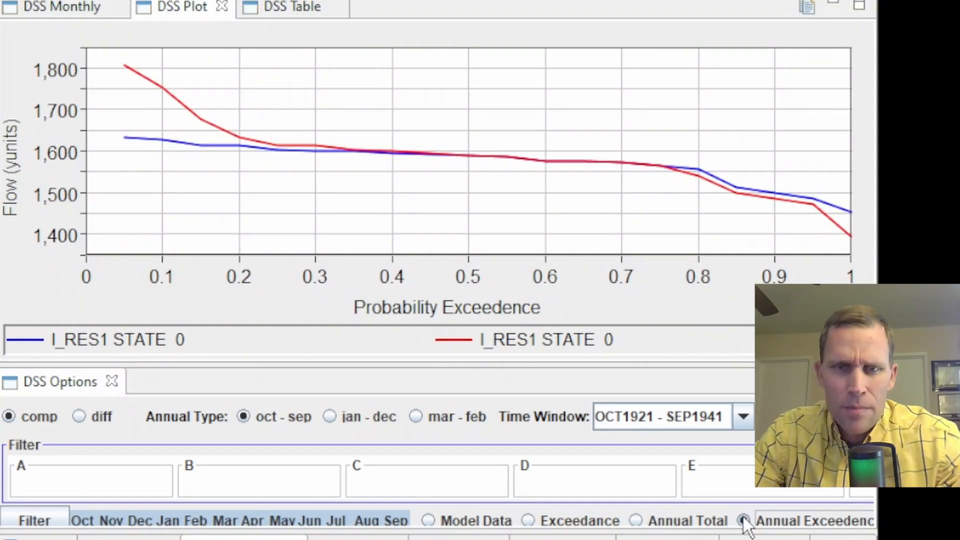
drag(347, 364, 346, 212)
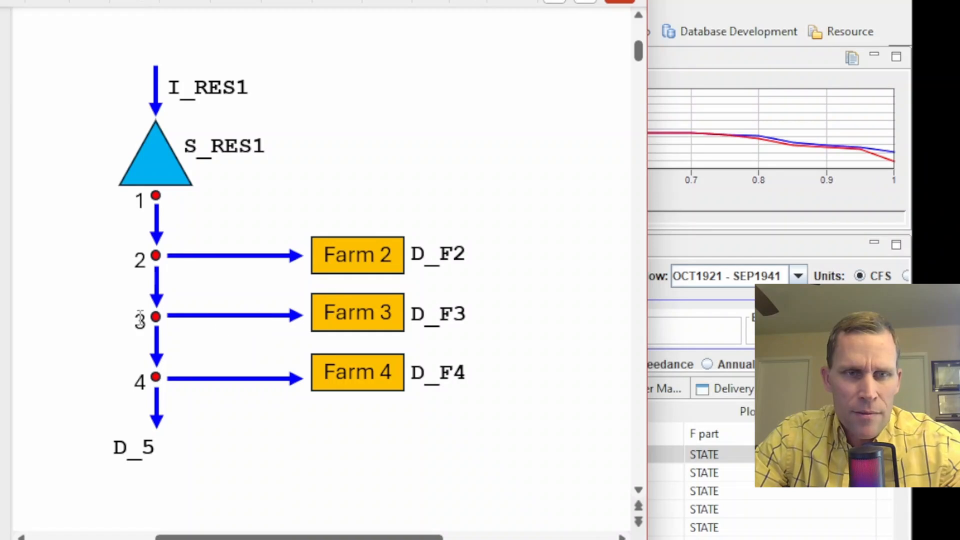
Advance the schematic viewer to the slide with C_ channel labels and minimize it.
click(2, 130)
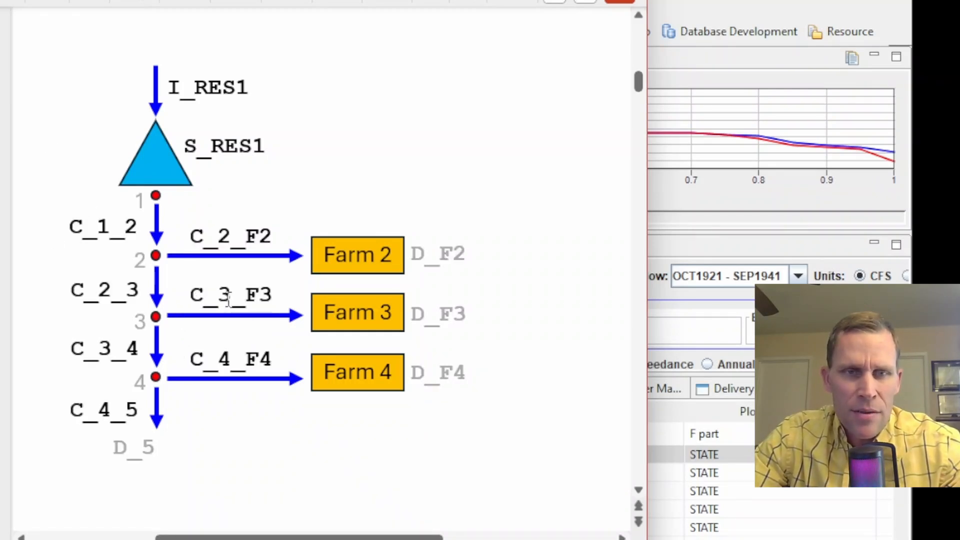
click(532, 1)
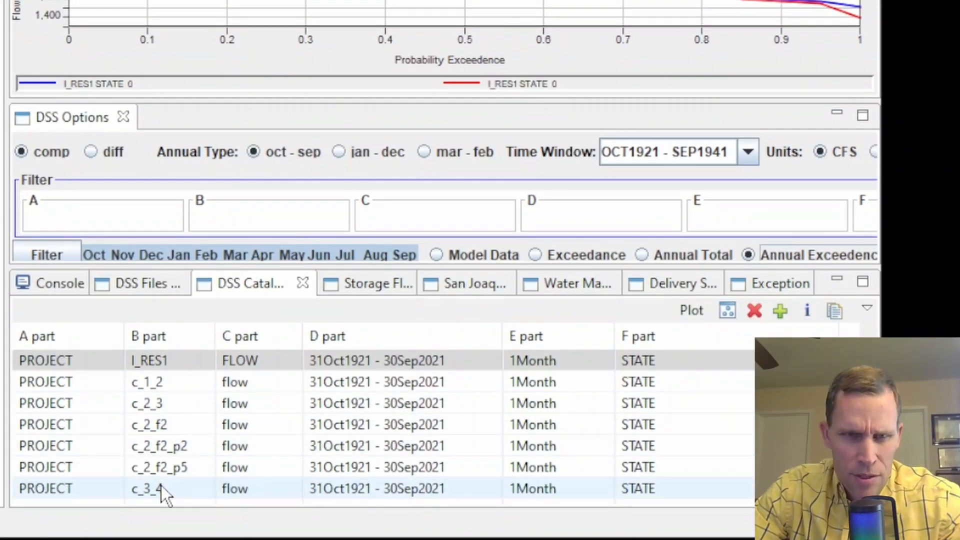
Filter the catalog's B part to C_3_F3 and plot the c_3_f3 record.
scroll(161, 485, down, 3)
scroll(138, 390, up, 3)
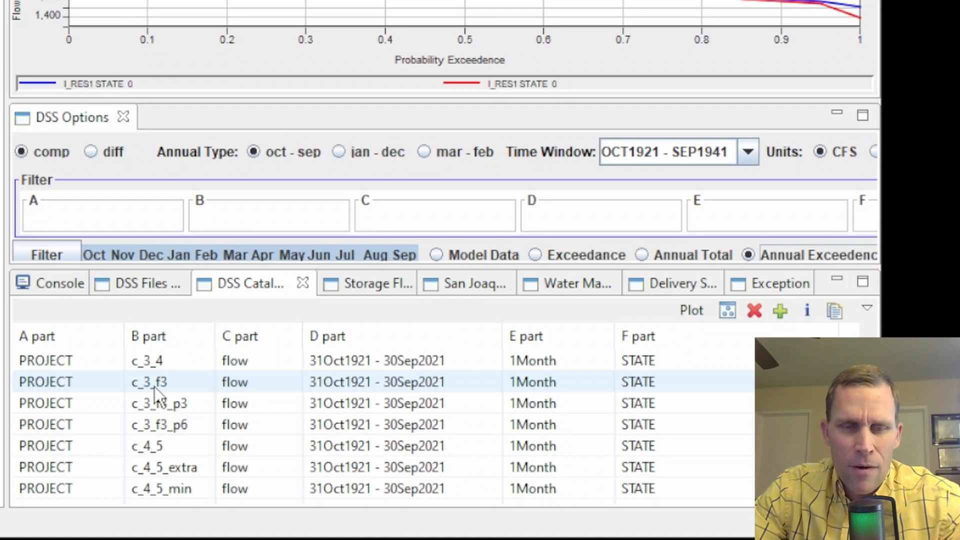
click(158, 395)
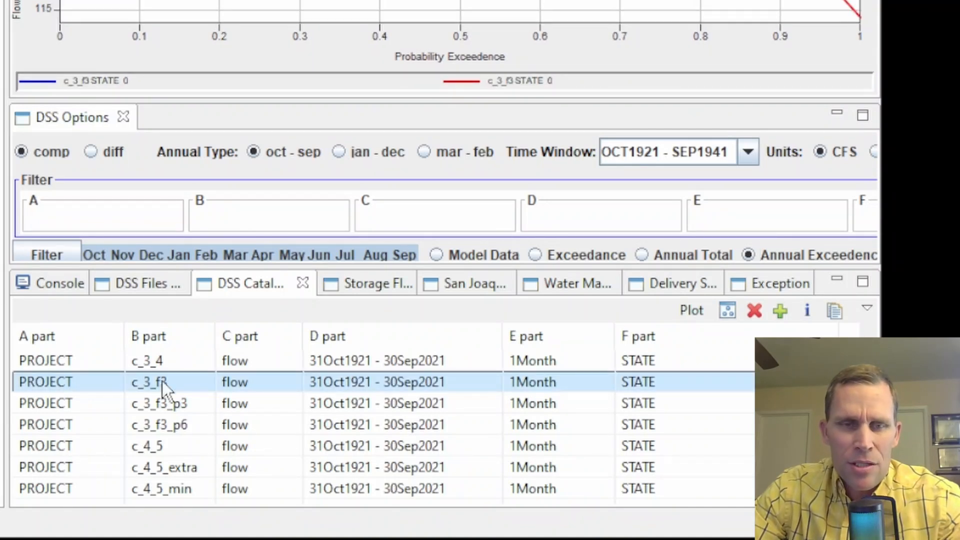
click(244, 221)
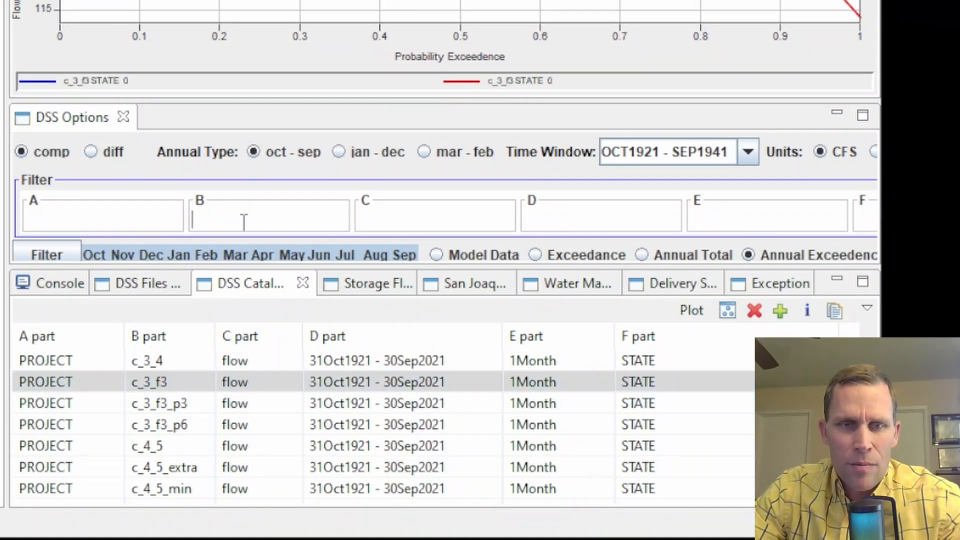
text(C_)
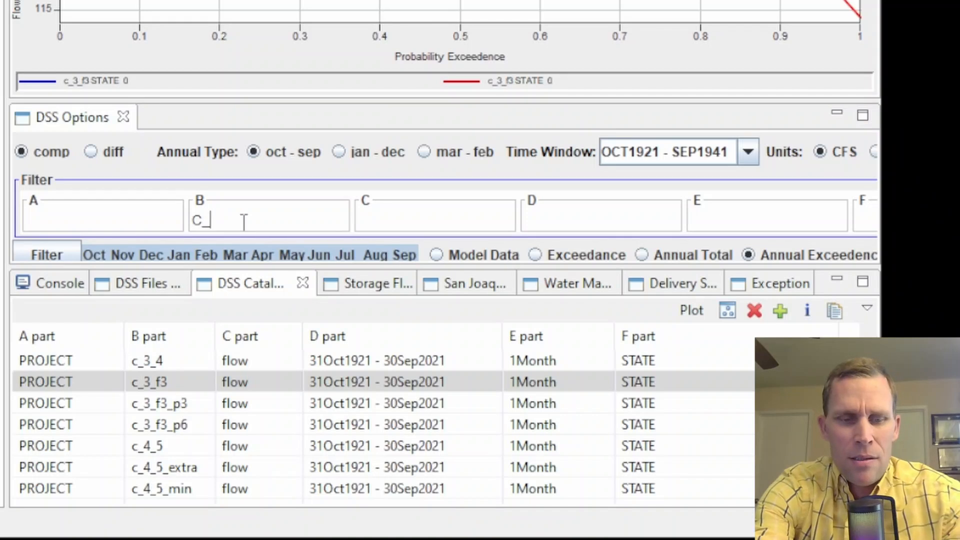
text(3_F3)
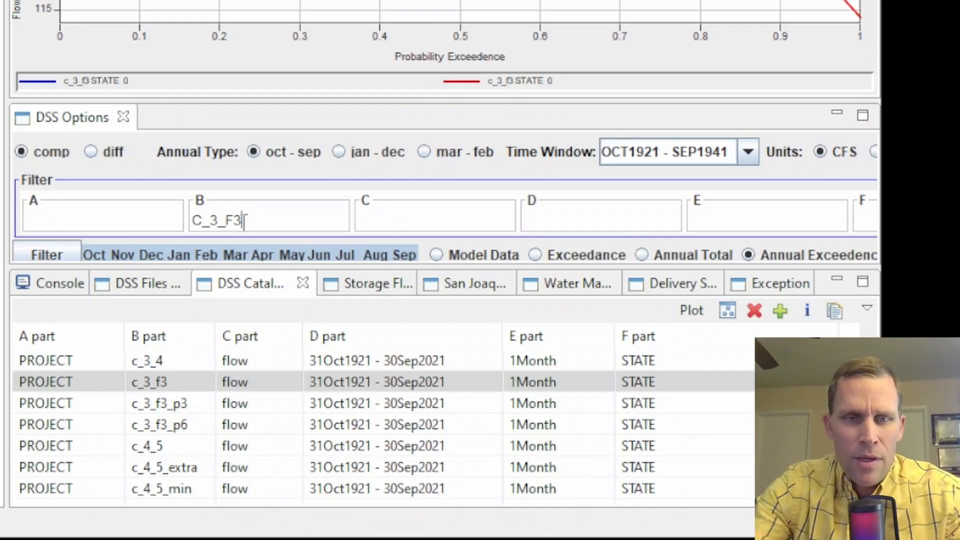
click(48, 257)
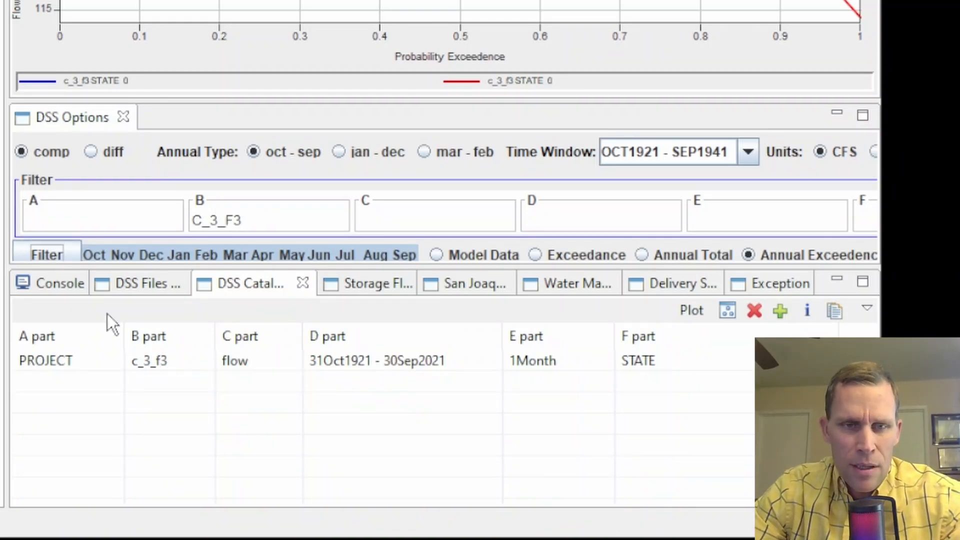
click(150, 363)
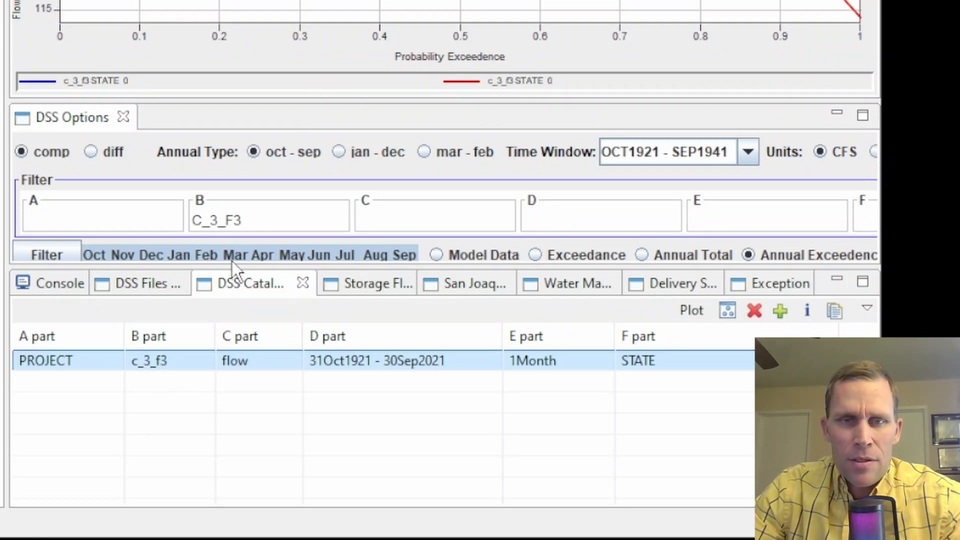
click(267, 221)
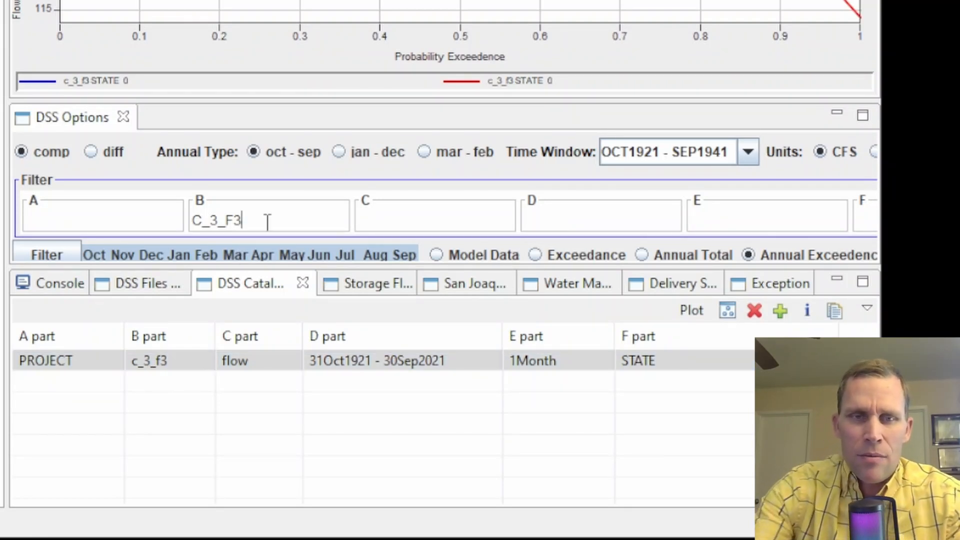
Change the B-part filter to C_3_*, listing c_3_4, c_3_f3, c_3_f3_p3 and c_3_f3_p6.
key(BackSpace)
key(BackSpace)
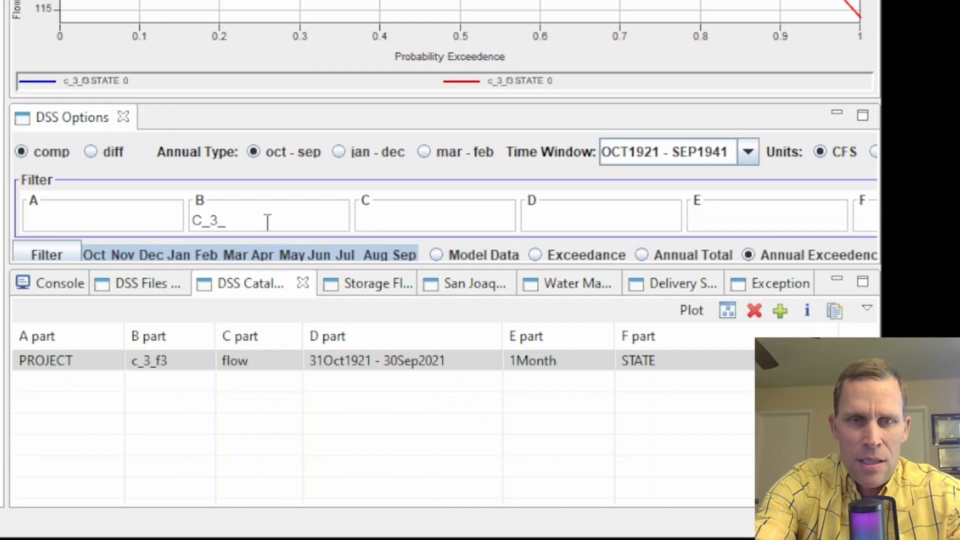
text(*)
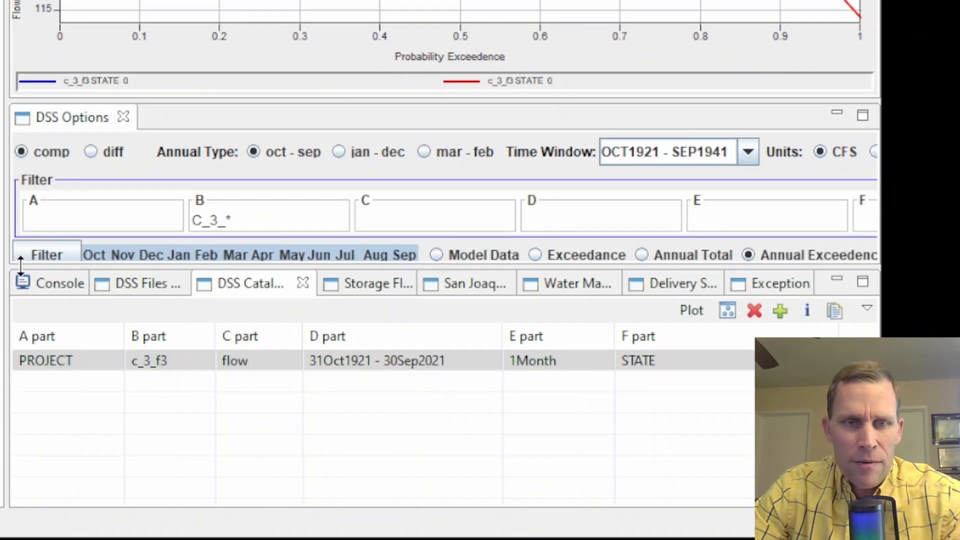
click(48, 255)
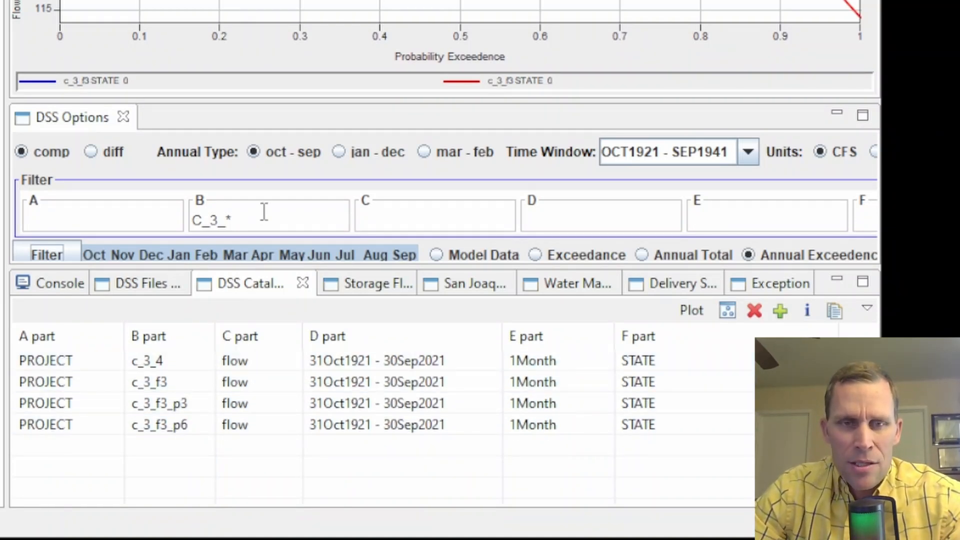
drag(192, 220, 260, 234)
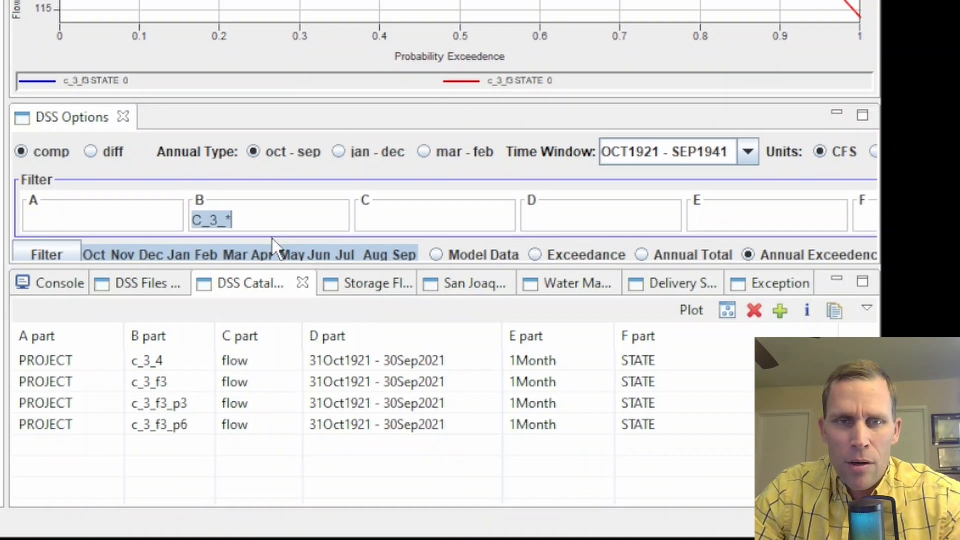
click(266, 227)
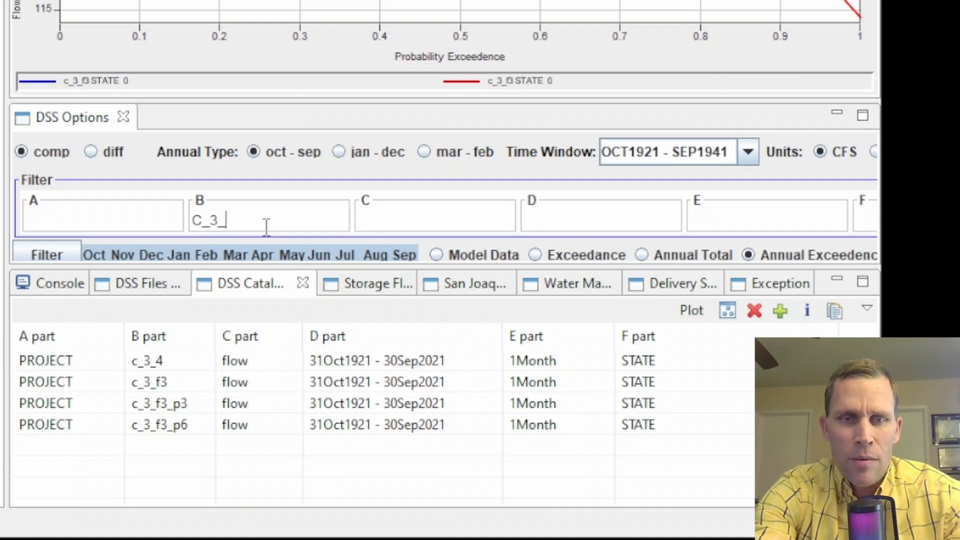
Filter the B part to C_3_F3|C_4_F4, fixing a mistyped first pattern.
text(F)
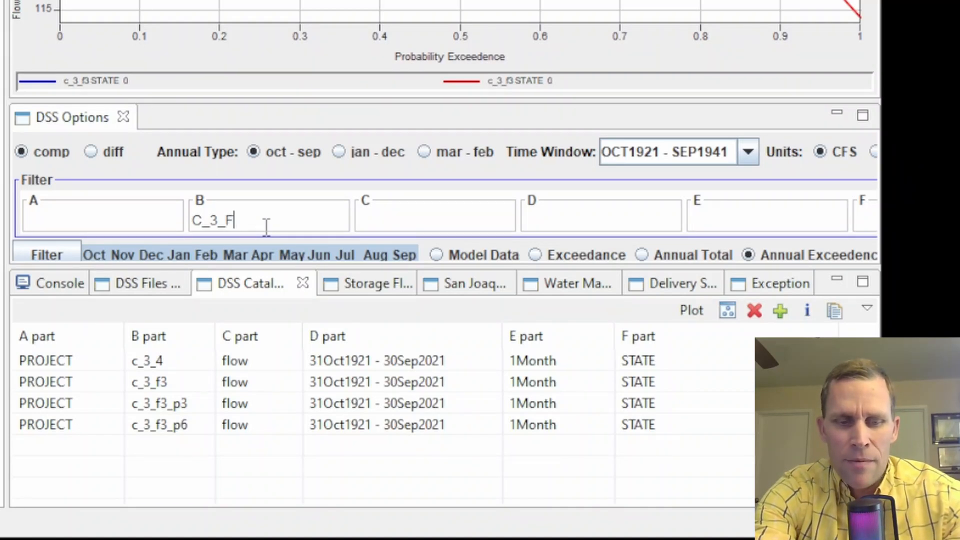
text(4|C)
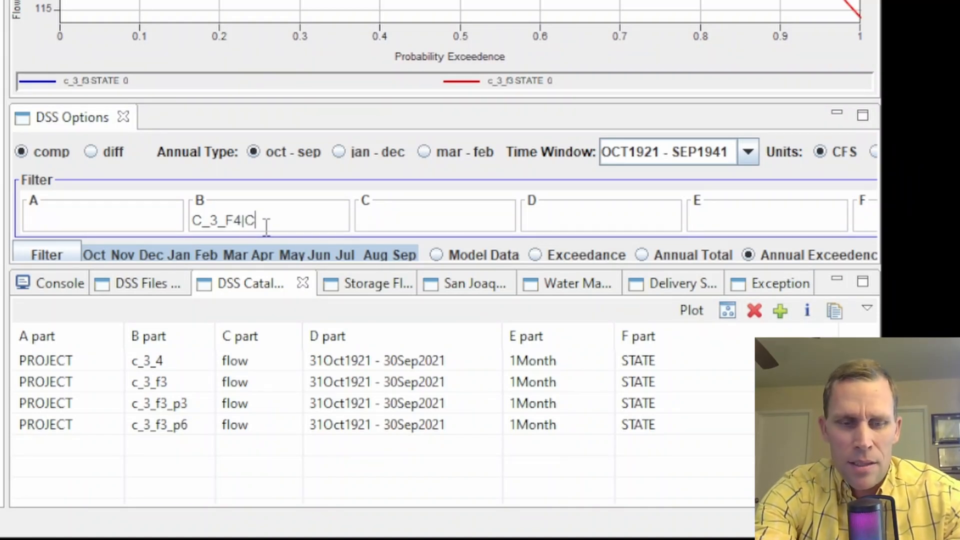
text(_3_F4_F4)
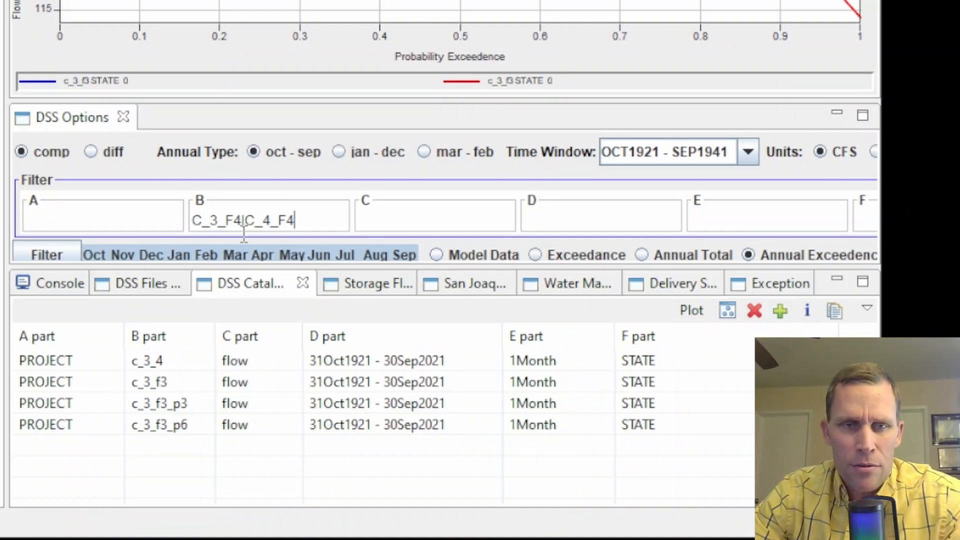
click(44, 257)
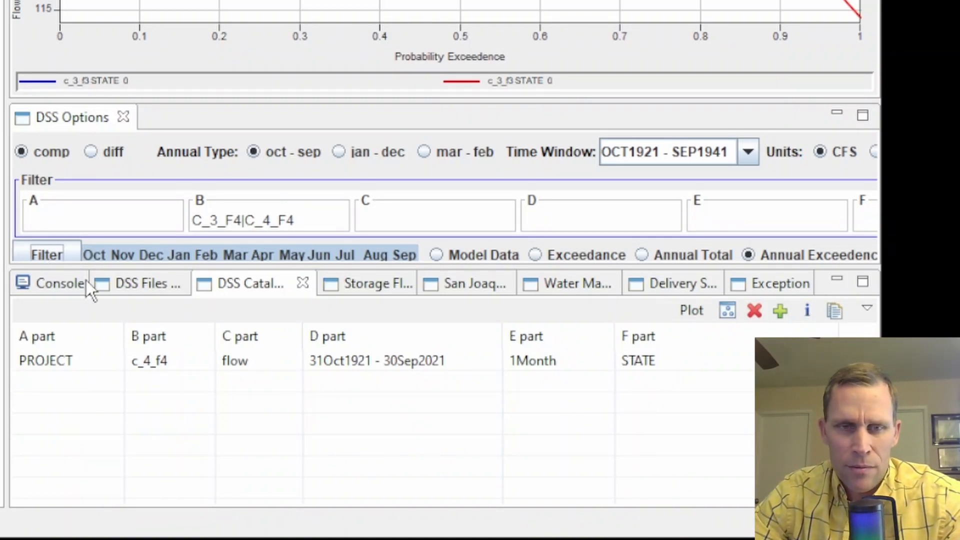
click(235, 220)
key(BackSpace)
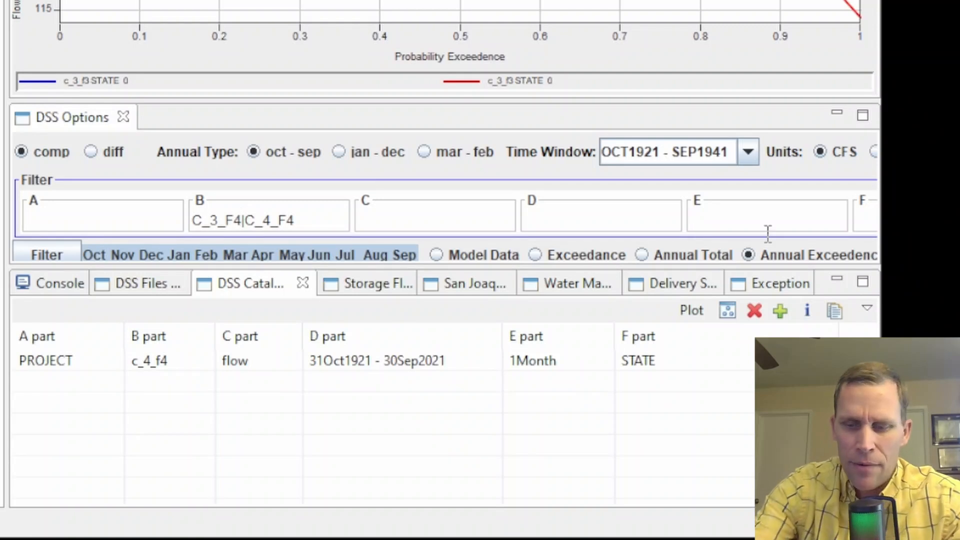
text(3)
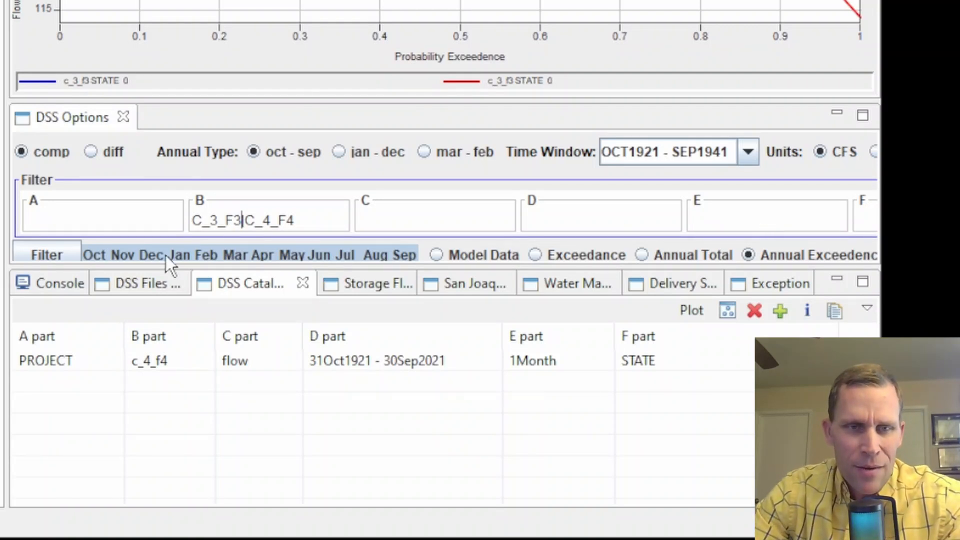
click(47, 252)
Plot c_3_f3 and c_4_f4 together for both runs.
click(170, 362)
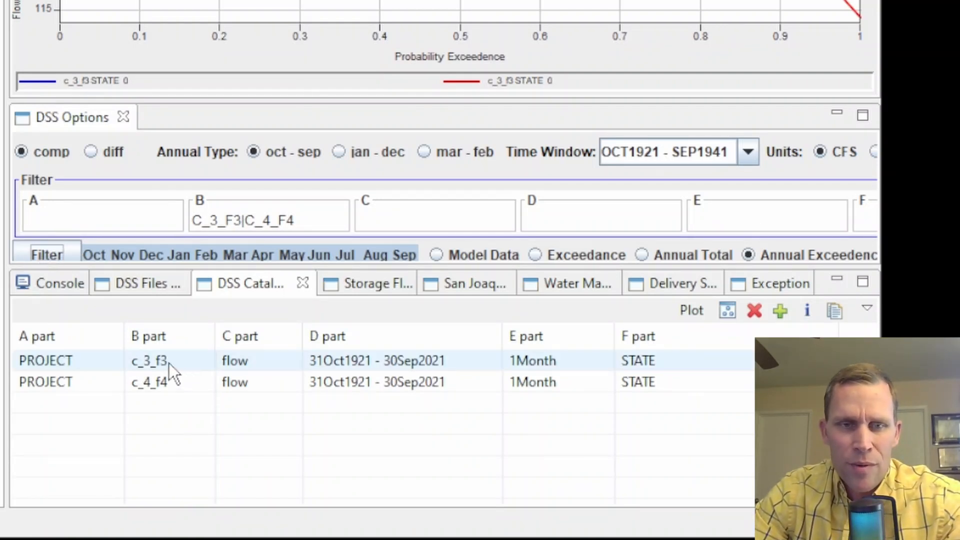
shift+click(164, 385)
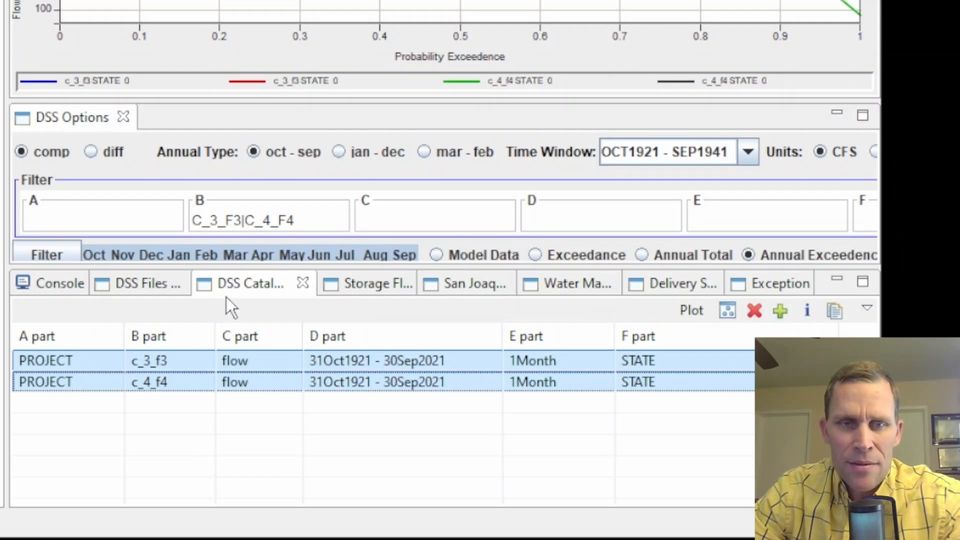
click(306, 220)
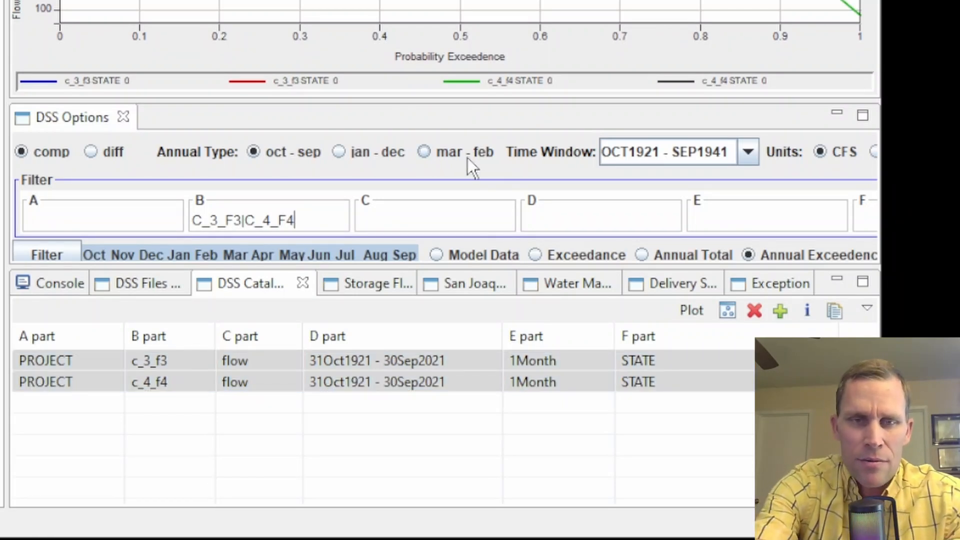
Change the B-part filter to C_3_*|C_4_*, listing seven c_3 and c_4 flow records.
key(BackSpace)
key(BackSpace)
text(*)
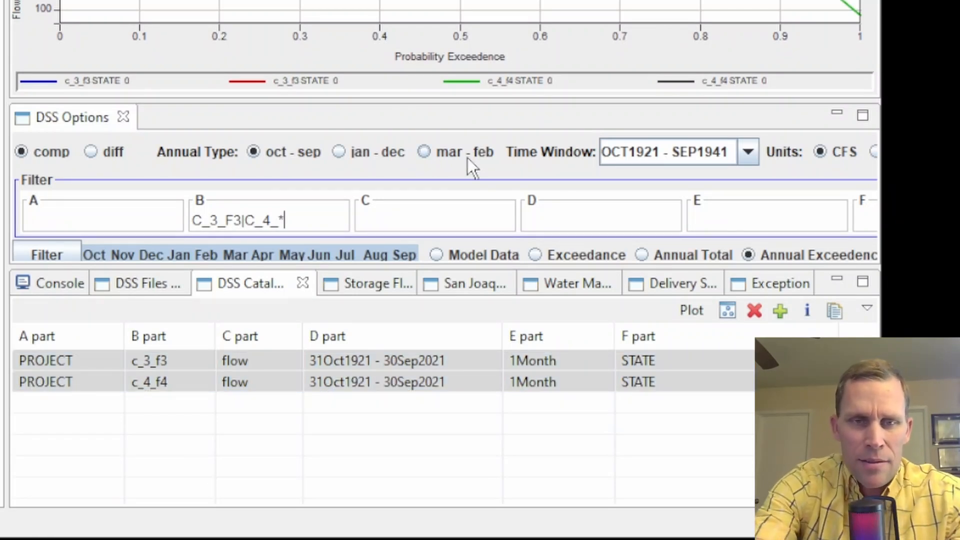
key(Left)
key(Left)
key(Left)
key(Left)
key(Left)
key(Left)
key(Left)
key(Right)
key(shift+Left)
key(shift+Left)
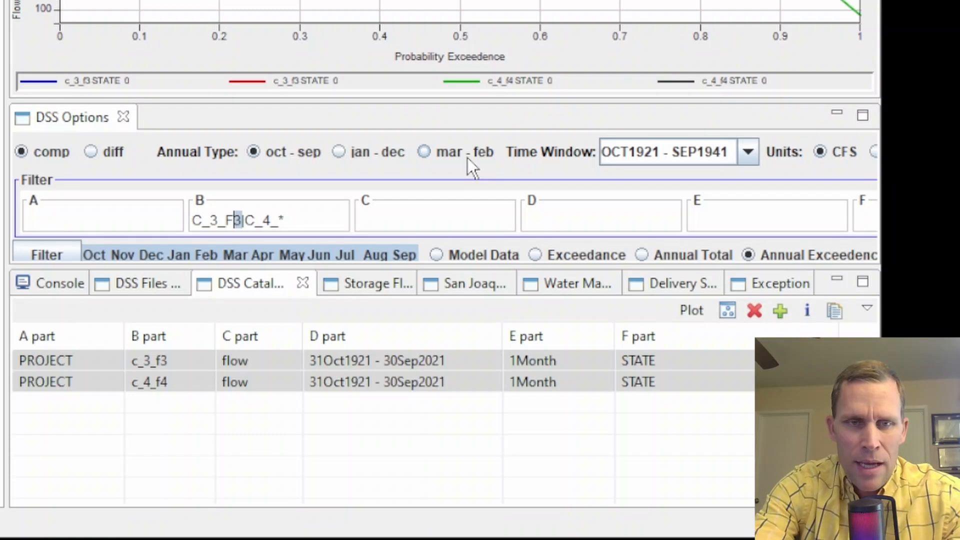
text(*)
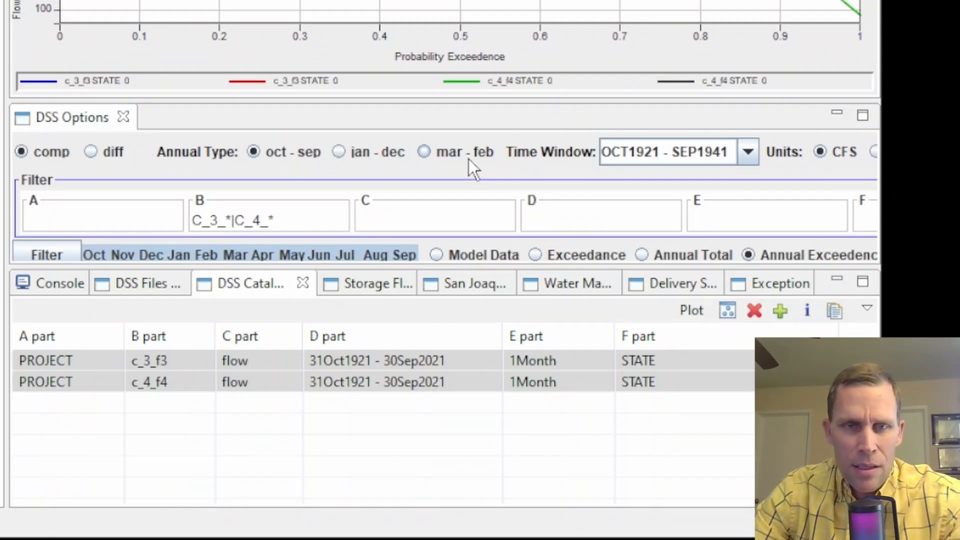
click(60, 258)
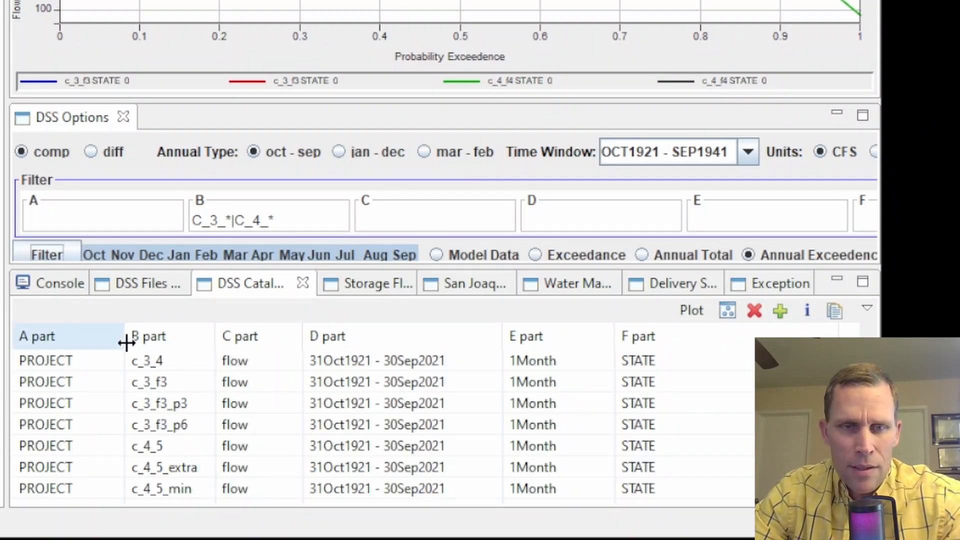
click(144, 363)
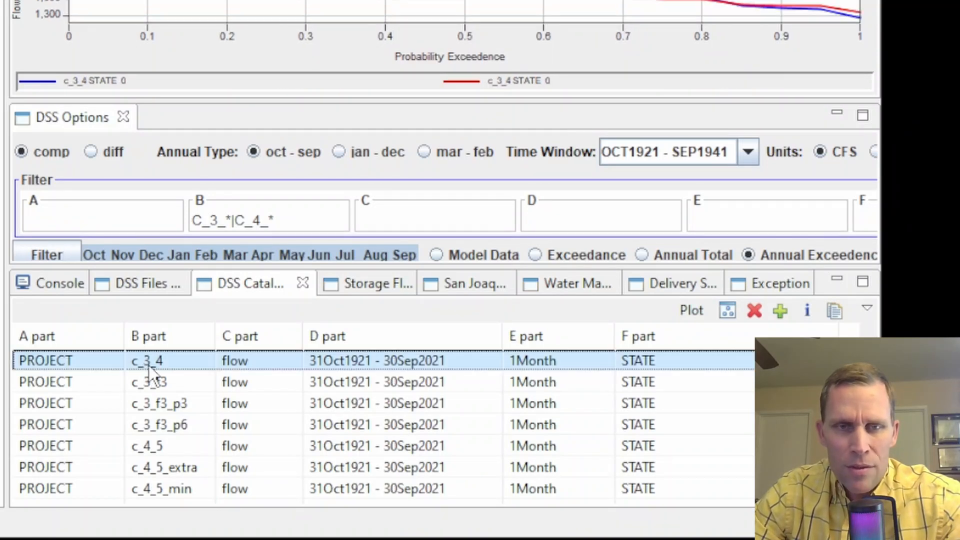
scroll(177, 400, down, 1)
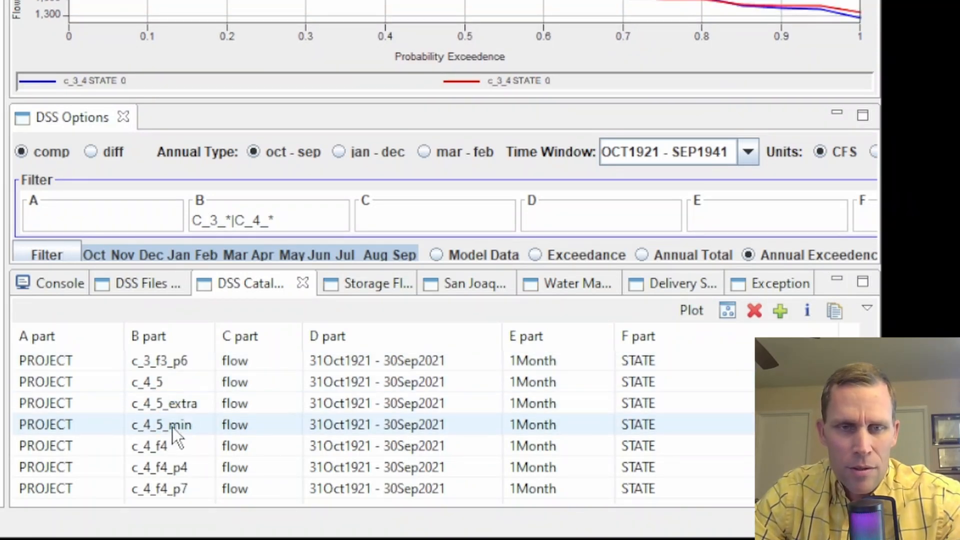
scroll(173, 427, up, 1)
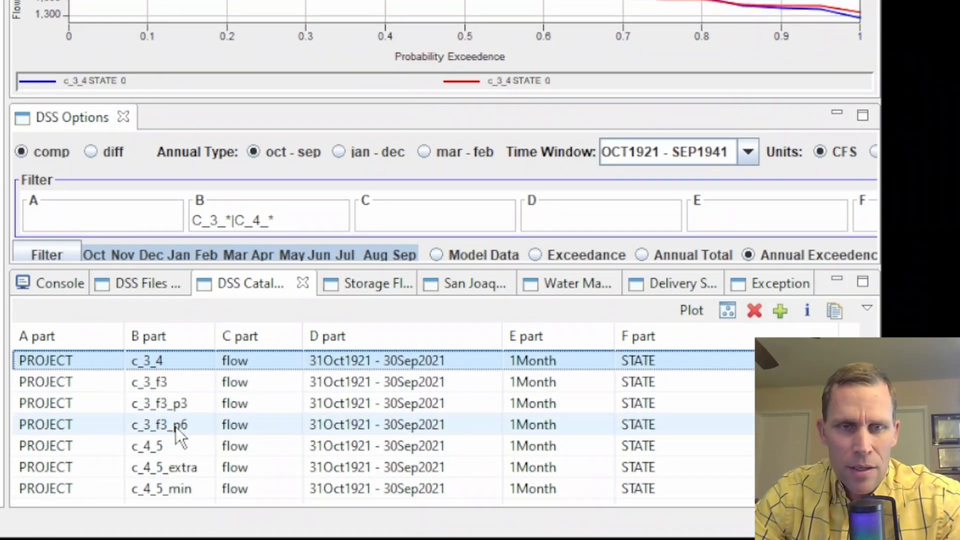
ctrl+click(163, 378)
ctrl+click(164, 403)
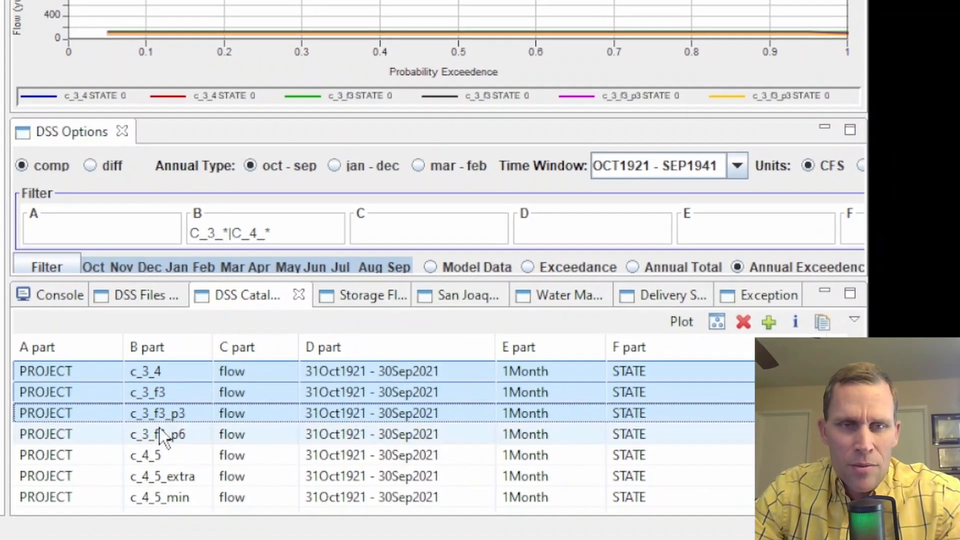
ctrl+click(161, 424)
ctrl+click(156, 465)
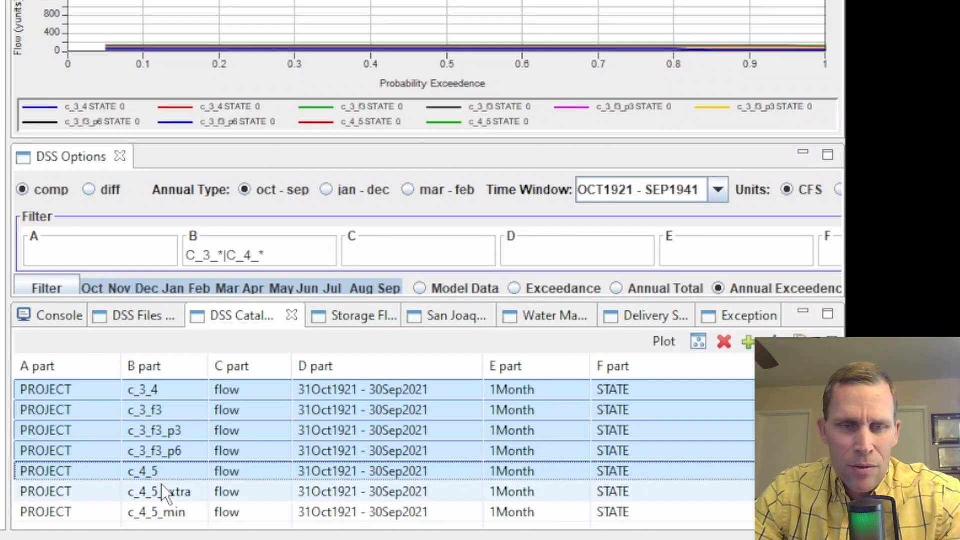
click(162, 487)
key(Up)
key(Up)
key(Up)
key(Up)
key(Up)
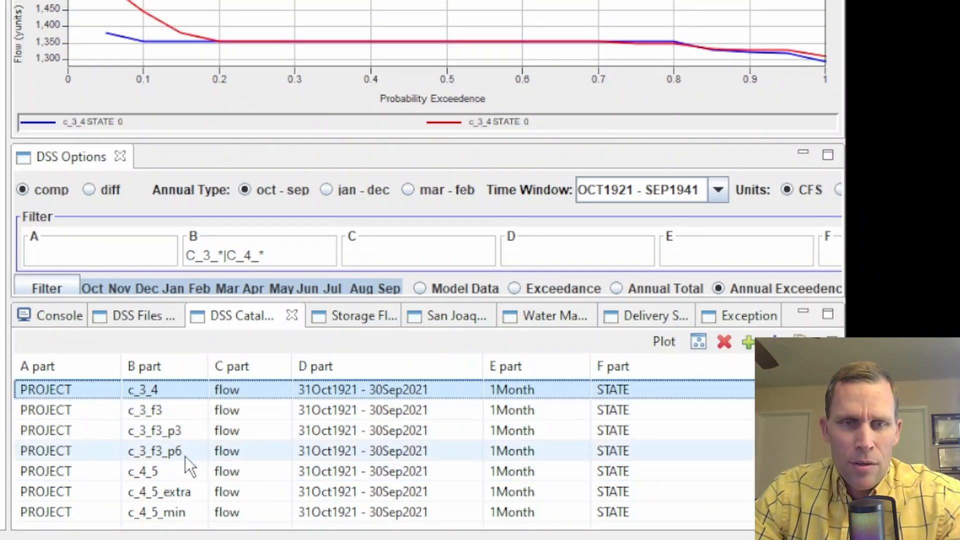